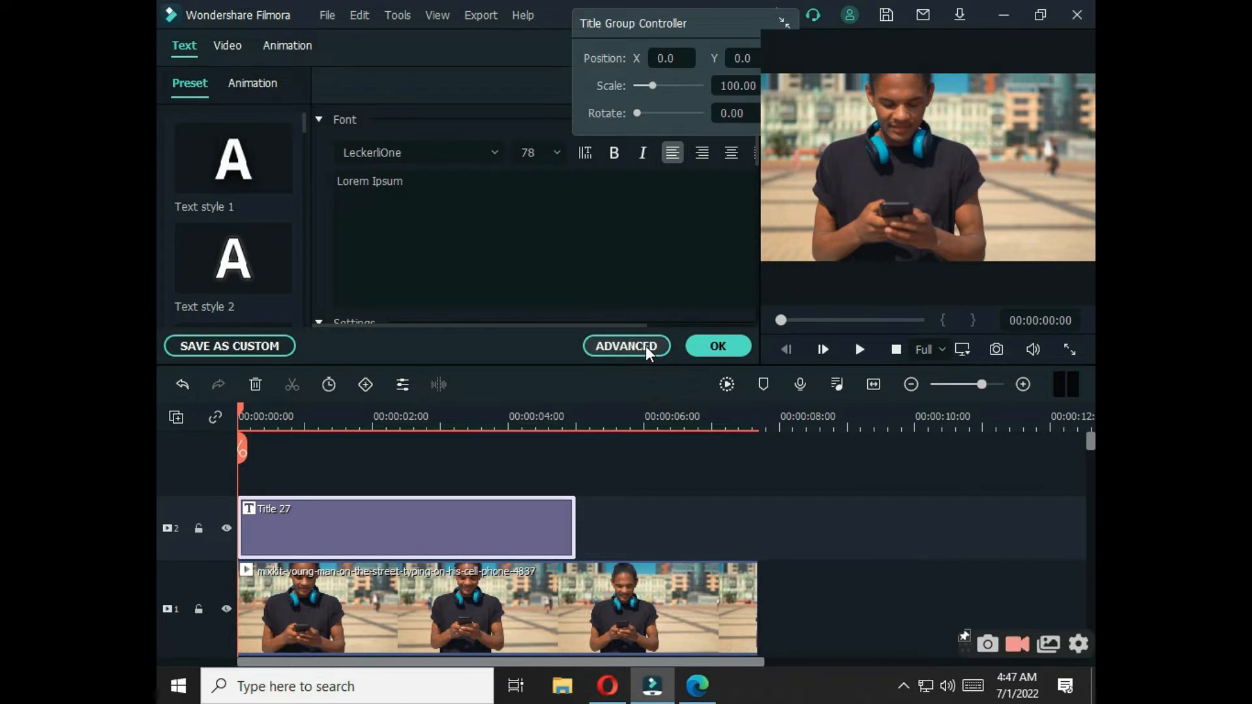
Open the title's advanced text editor, delete its default text box and add a rectangular speech bubble shape.
click(646, 346)
click(579, 52)
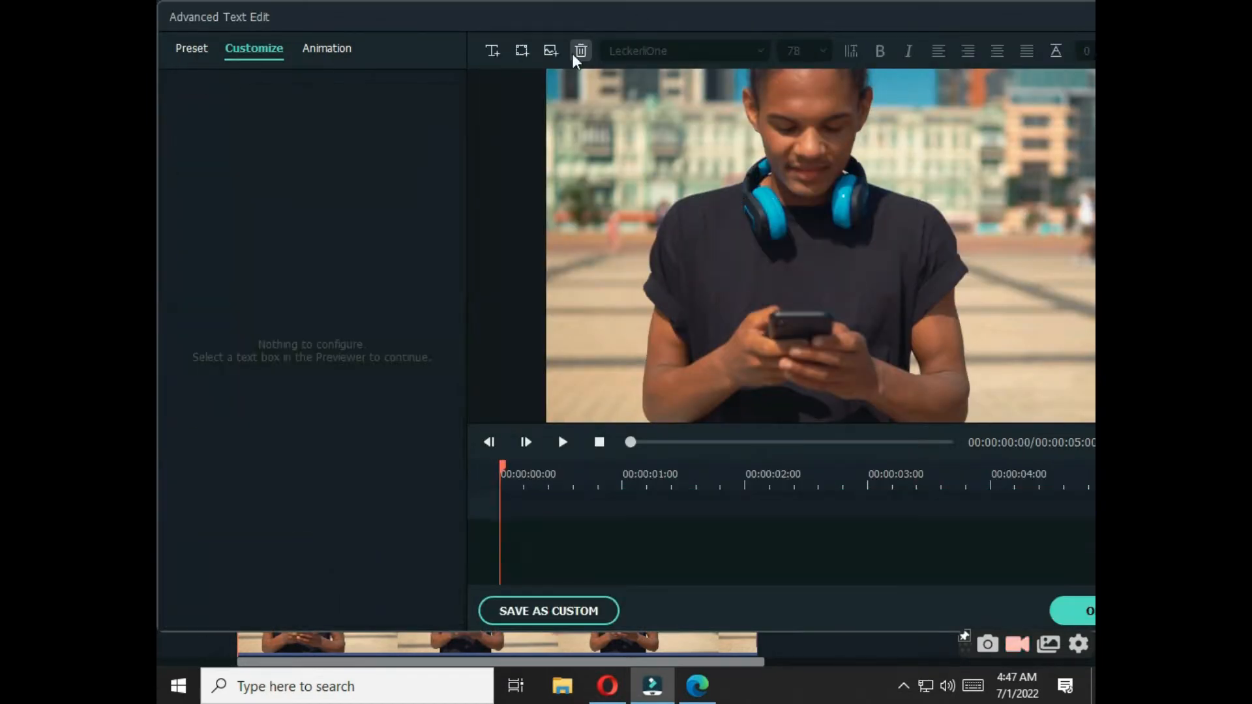
click(519, 50)
click(590, 99)
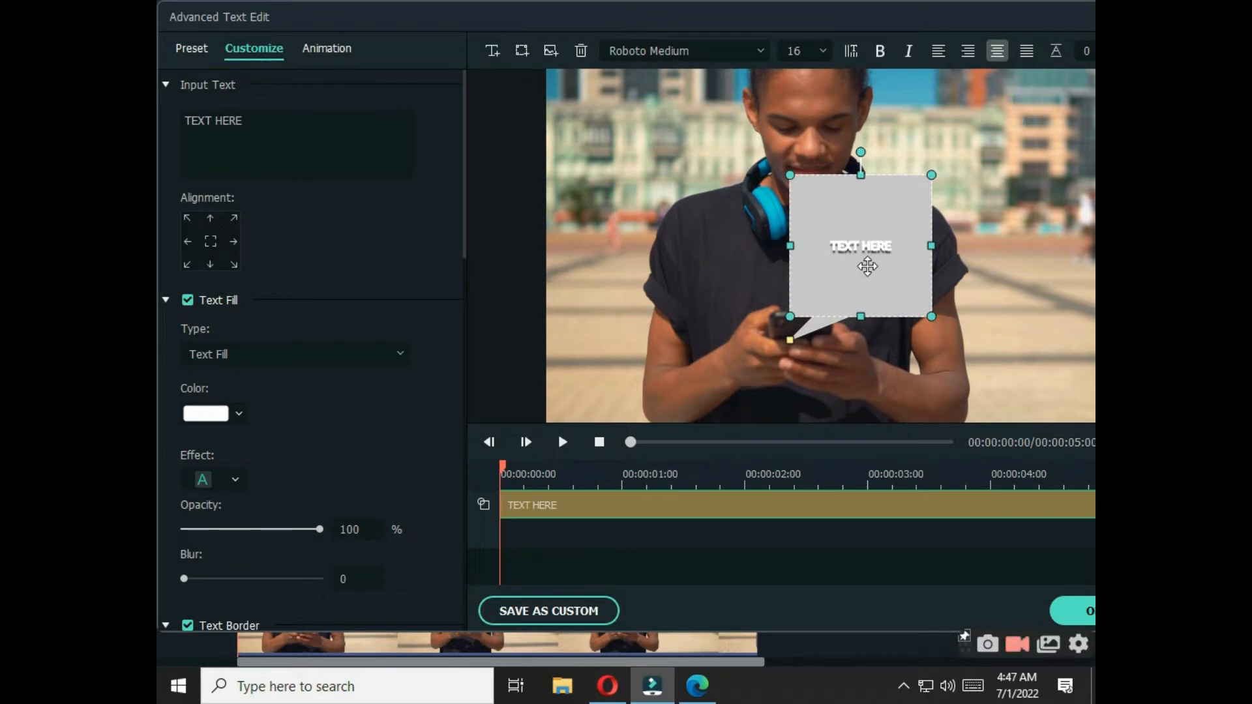
Set the speech bubble's text to the Noto Serif font at size 40.
click(760, 49)
scroll(678, 120, up, 10)
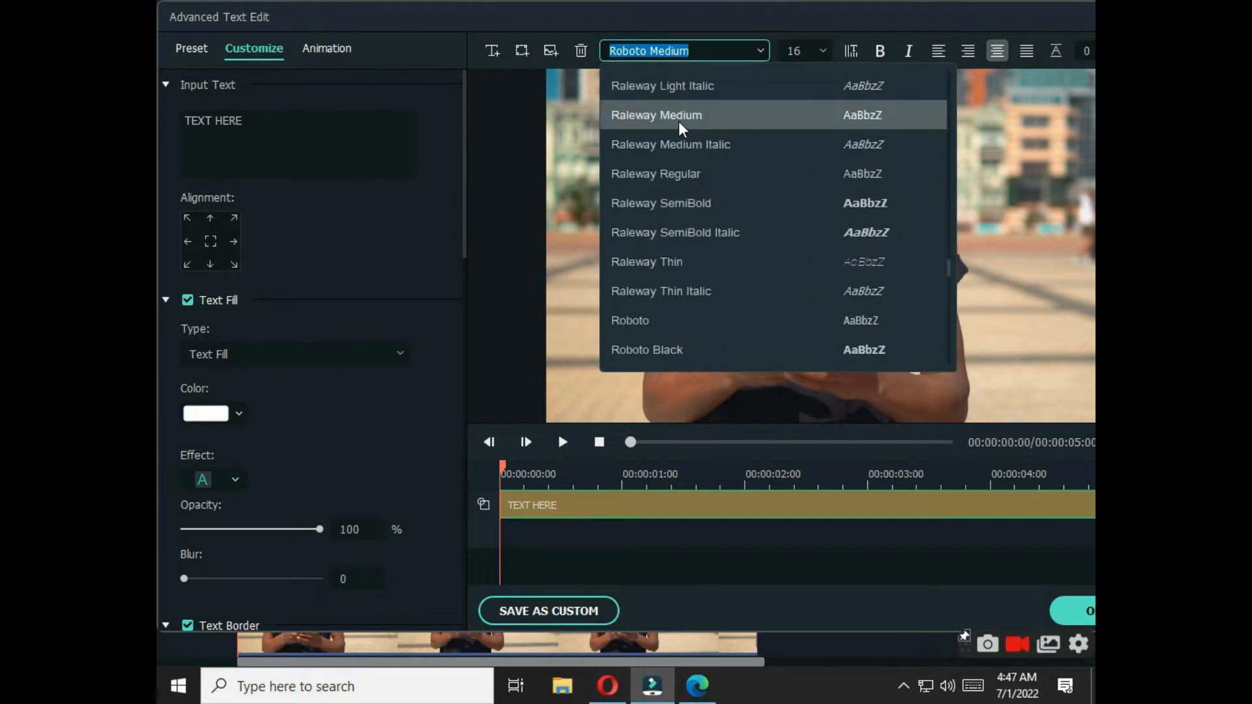
scroll(743, 124, up, 1)
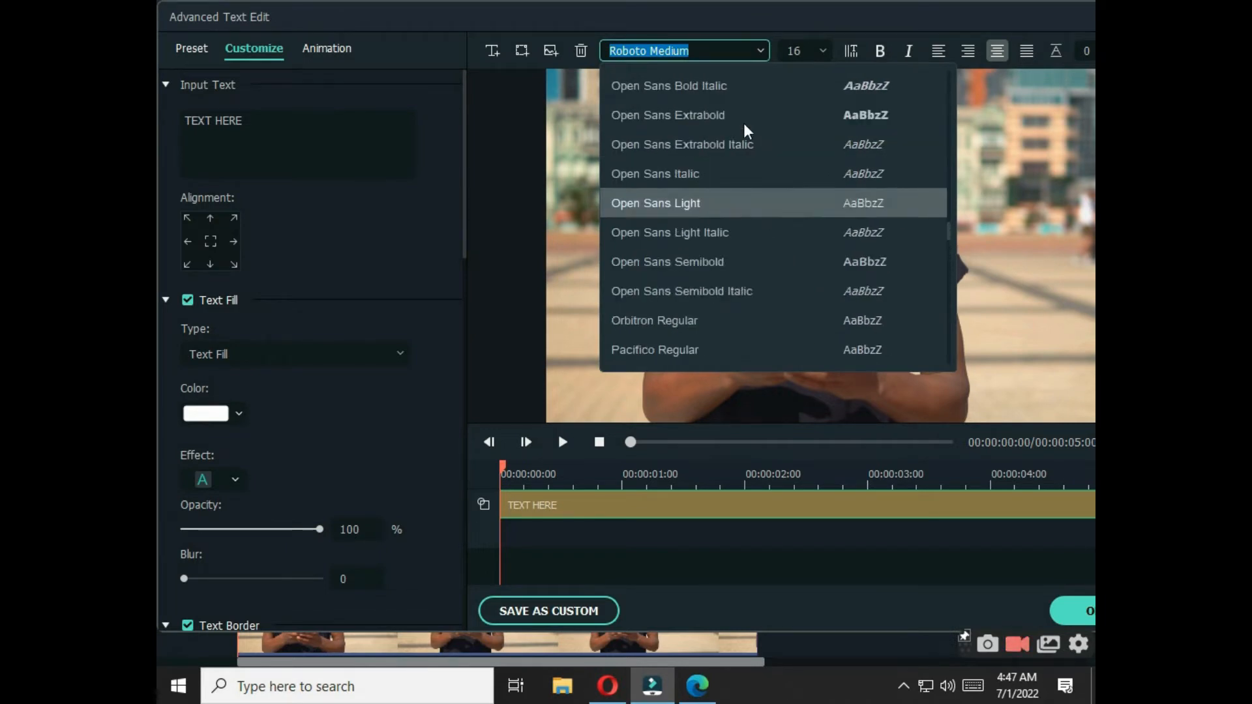
click(787, 123)
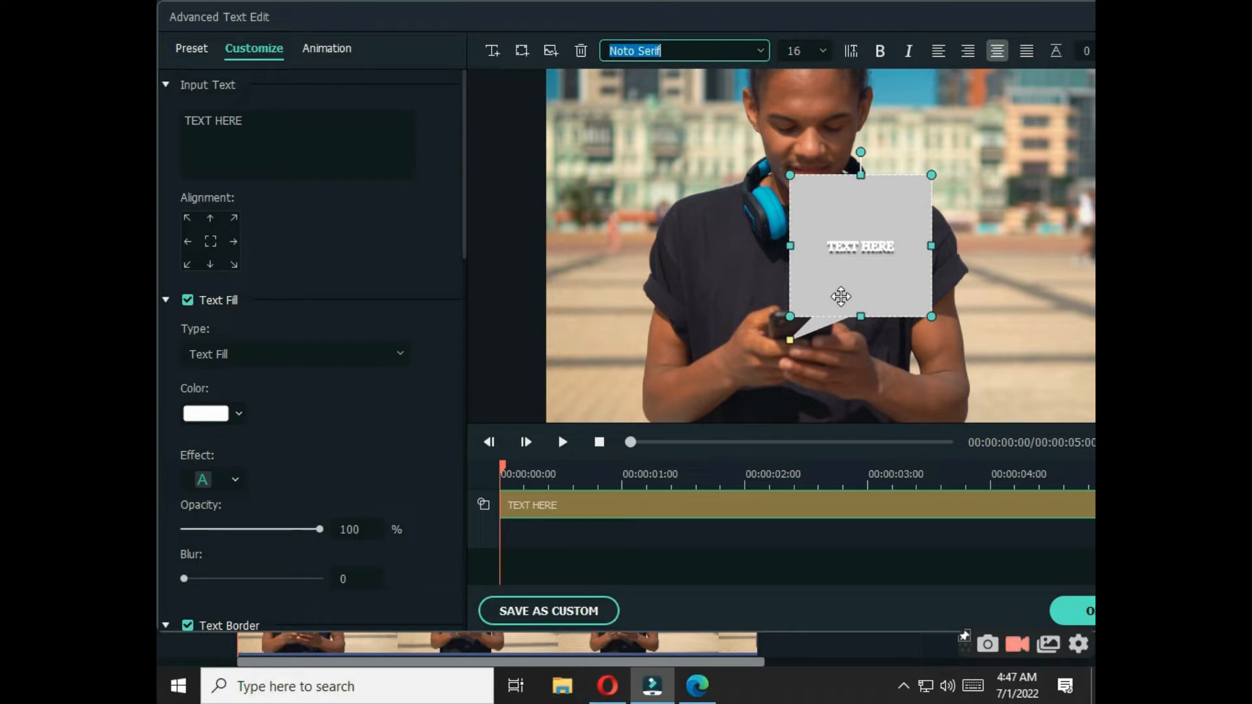
click(820, 49)
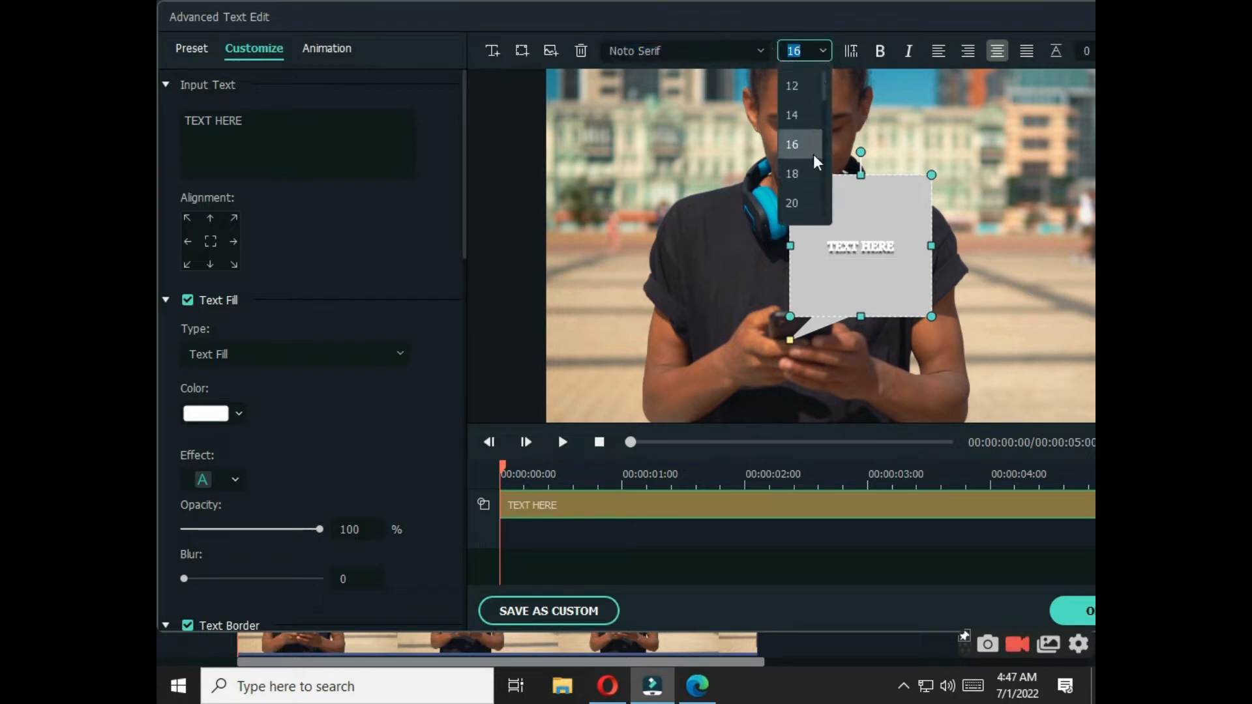
scroll(812, 203, down, 3)
click(812, 202)
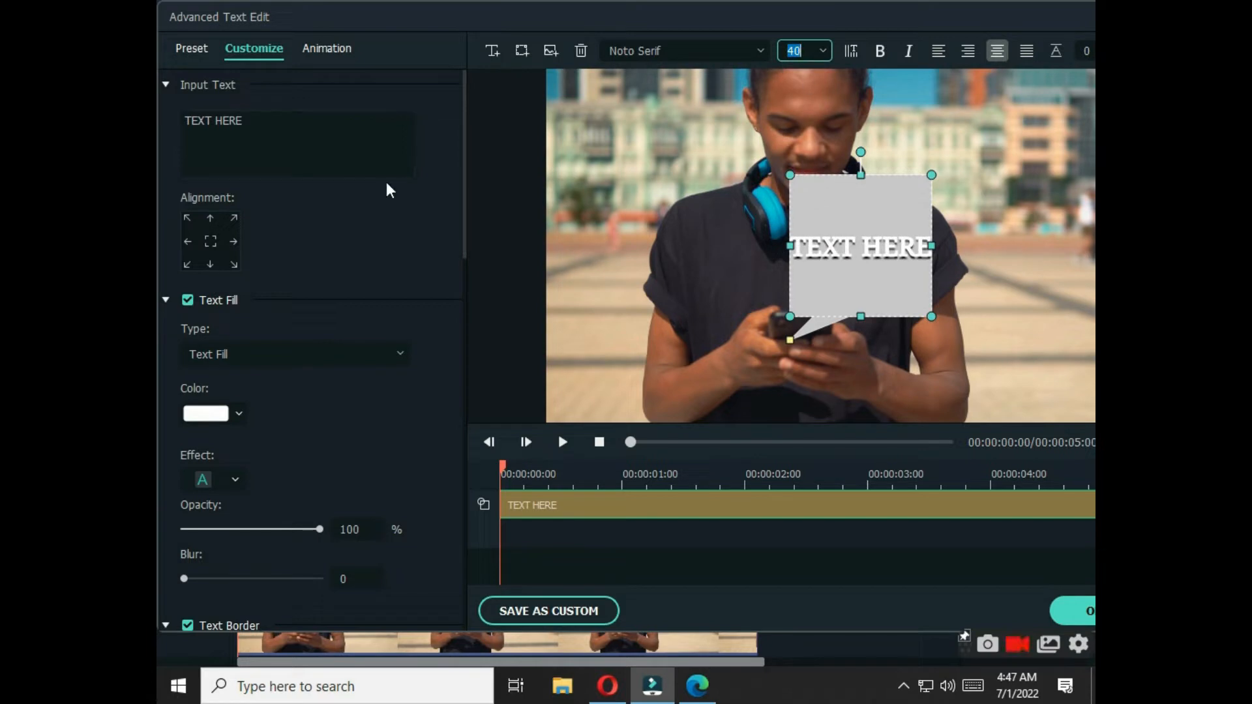
Change the speech bubble's shape fill to the light yellow #ffff7f.
scroll(427, 193, down, 6)
scroll(429, 191, down, 5)
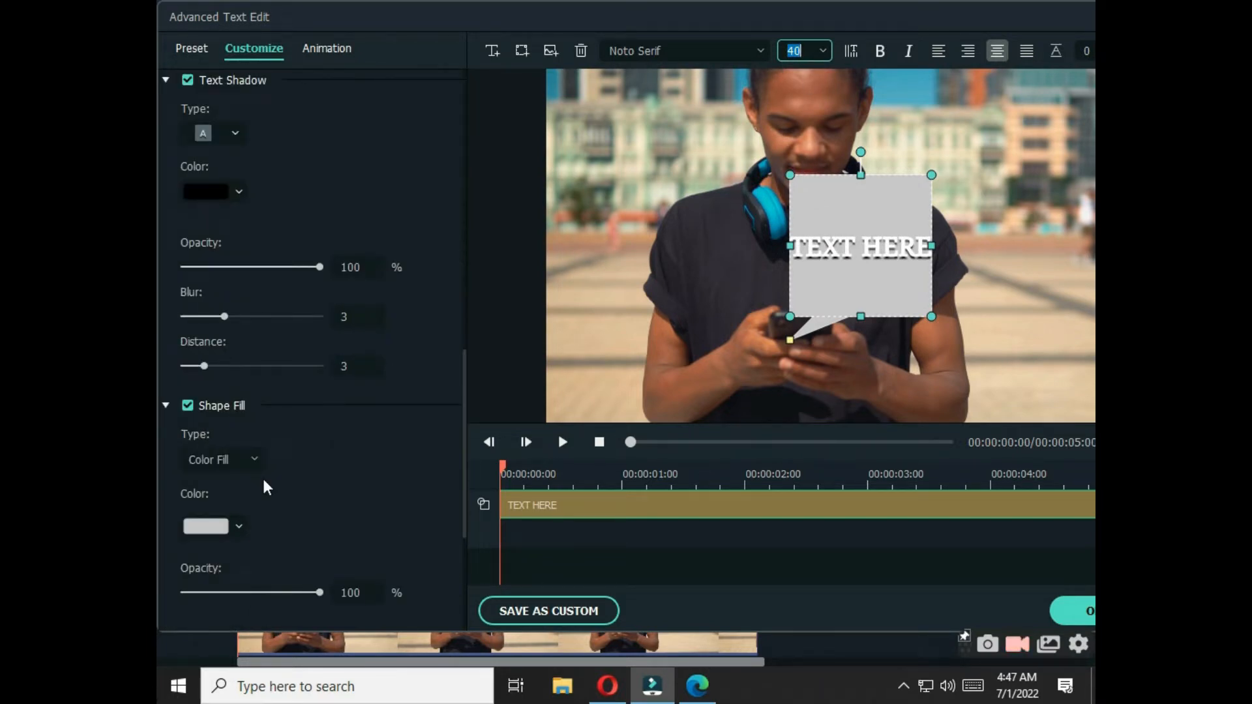
click(242, 527)
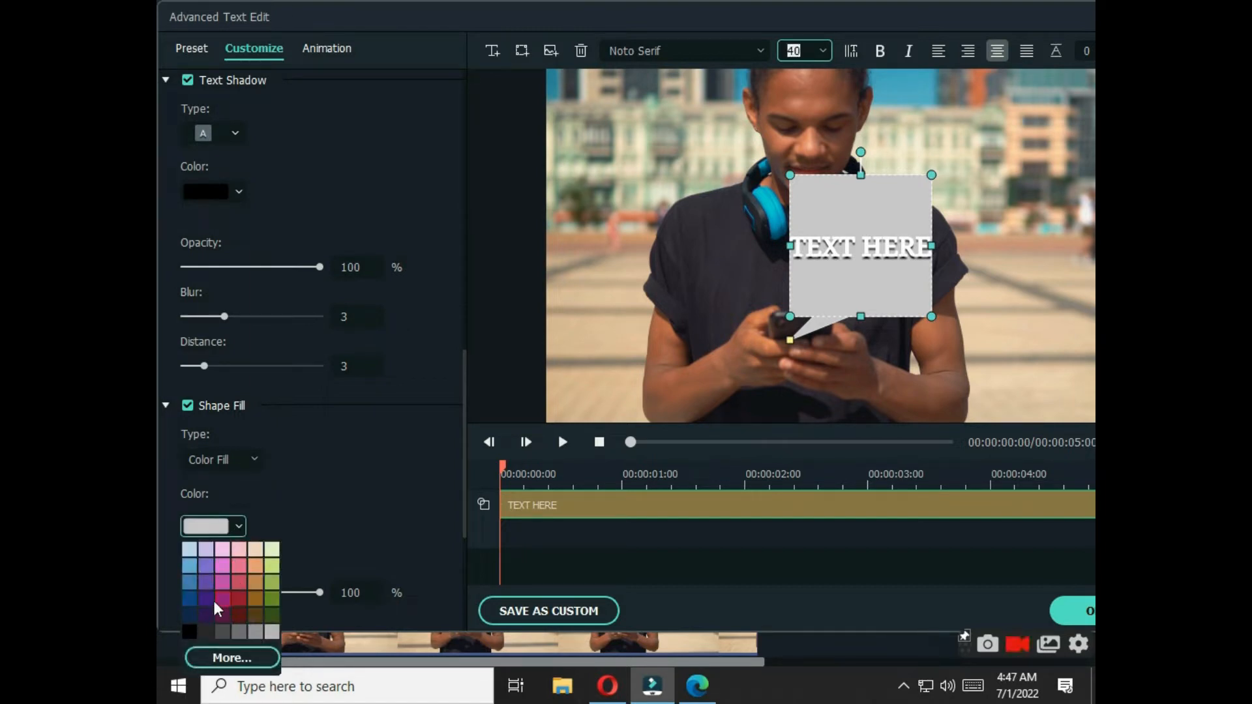
click(250, 659)
click(359, 411)
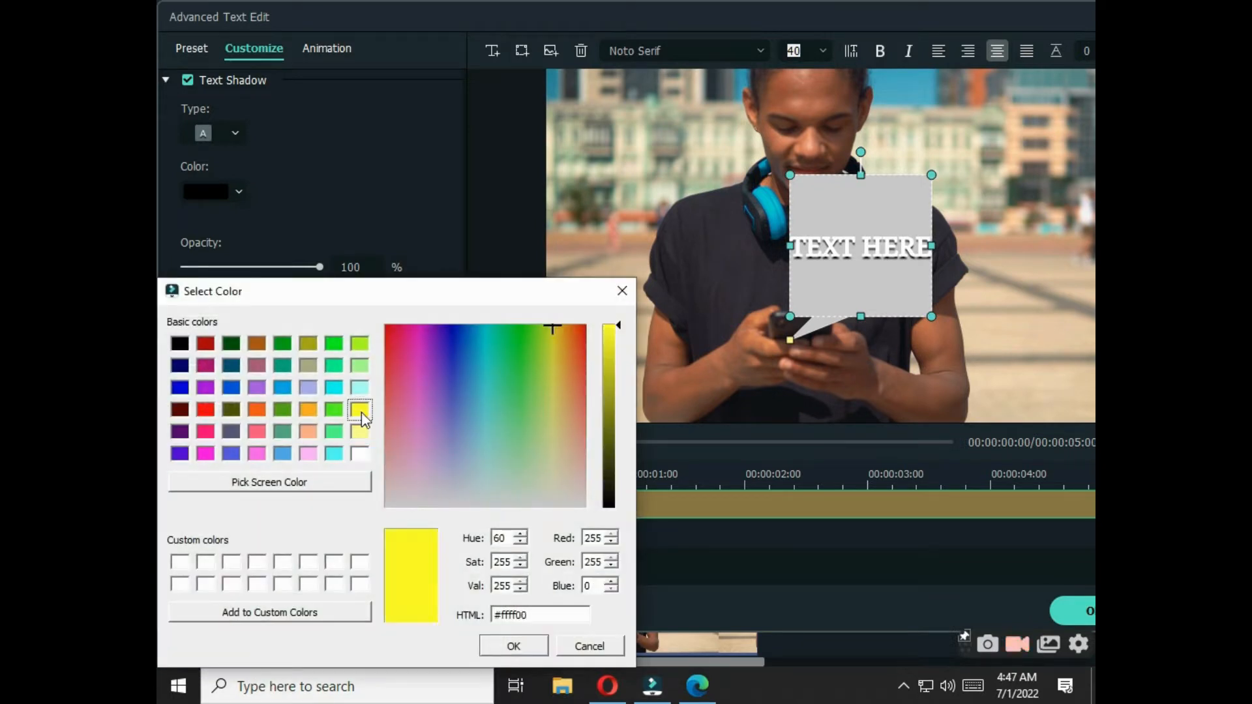
click(360, 431)
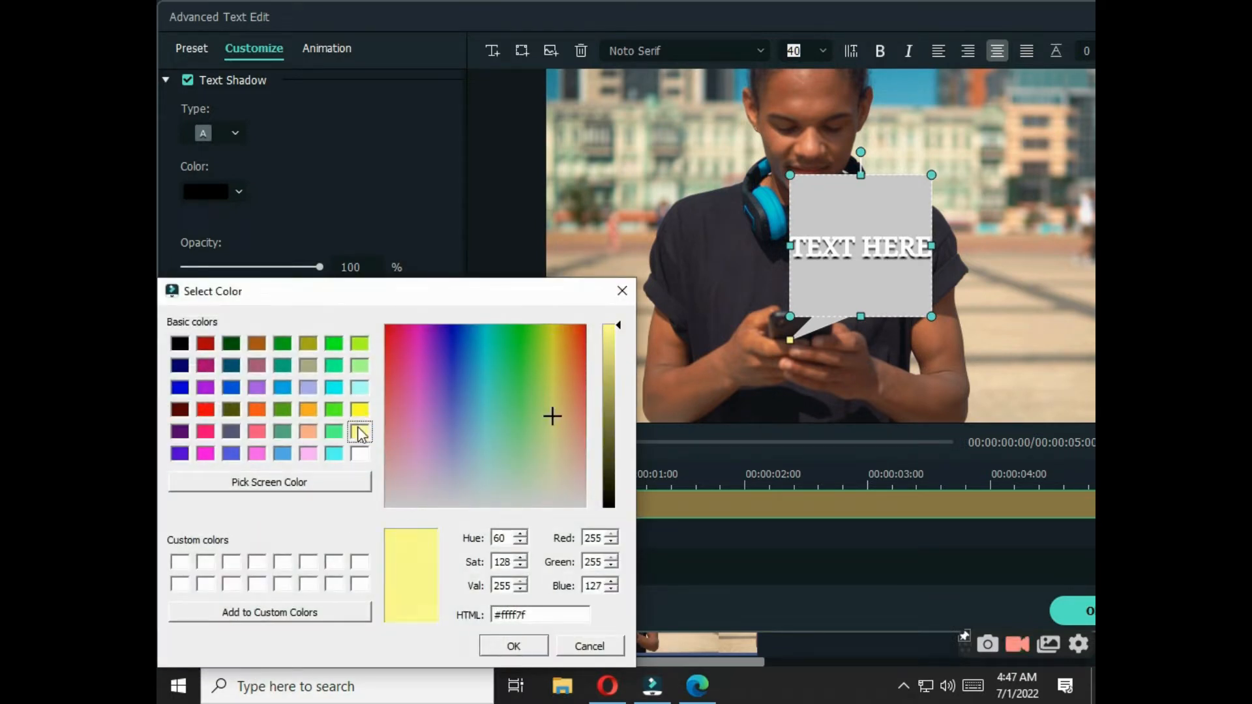
click(515, 646)
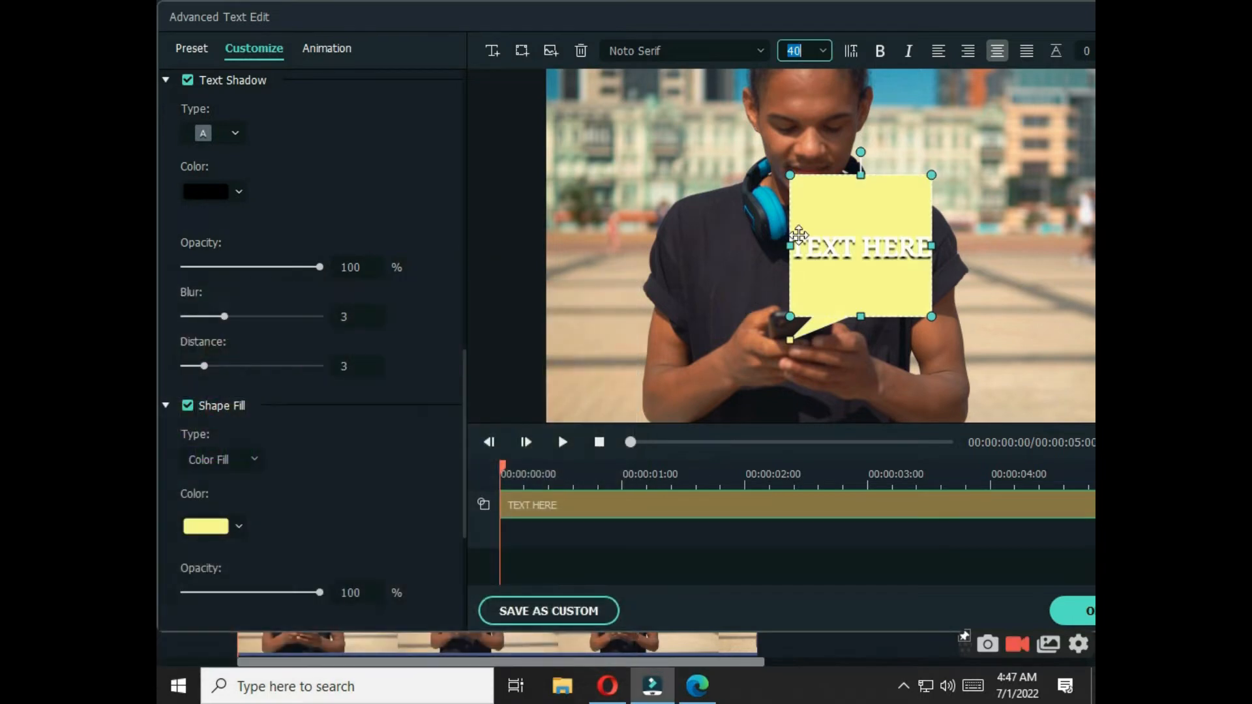
Widen the speech bubble very slightly and set its shape fill opacity to 80%.
drag(789, 245, 787, 245)
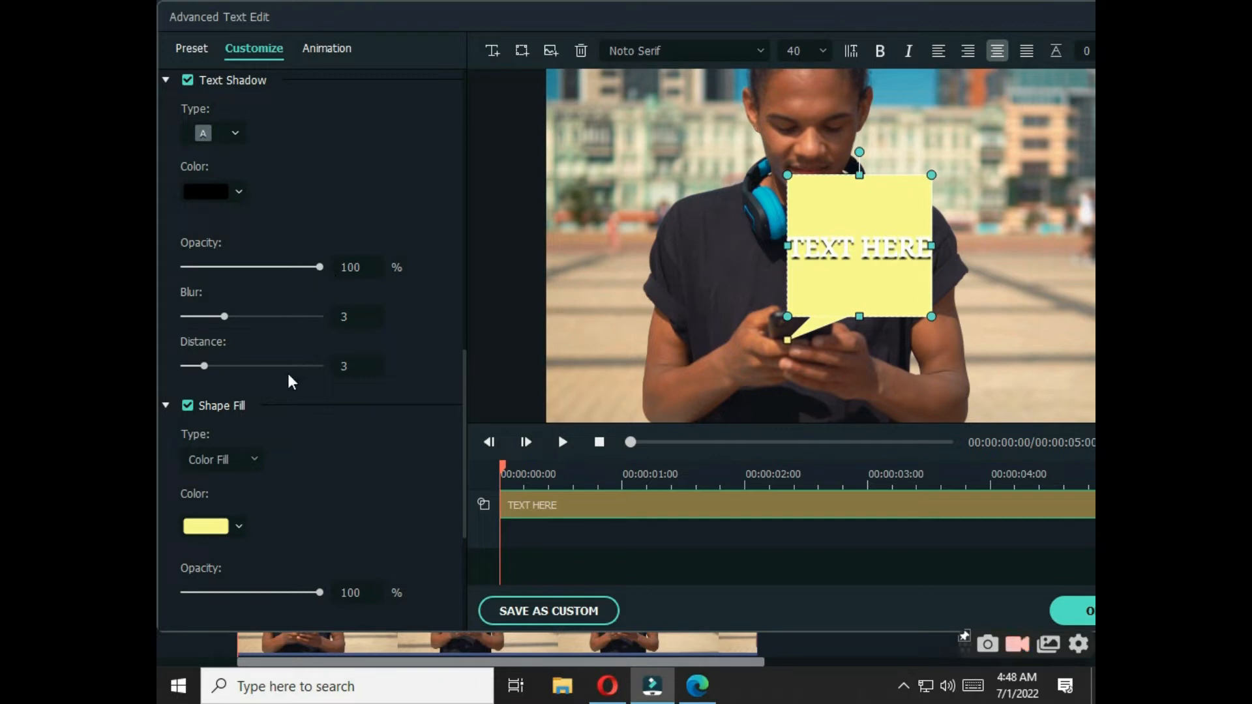
scroll(279, 433, down, 1)
drag(315, 537, 294, 537)
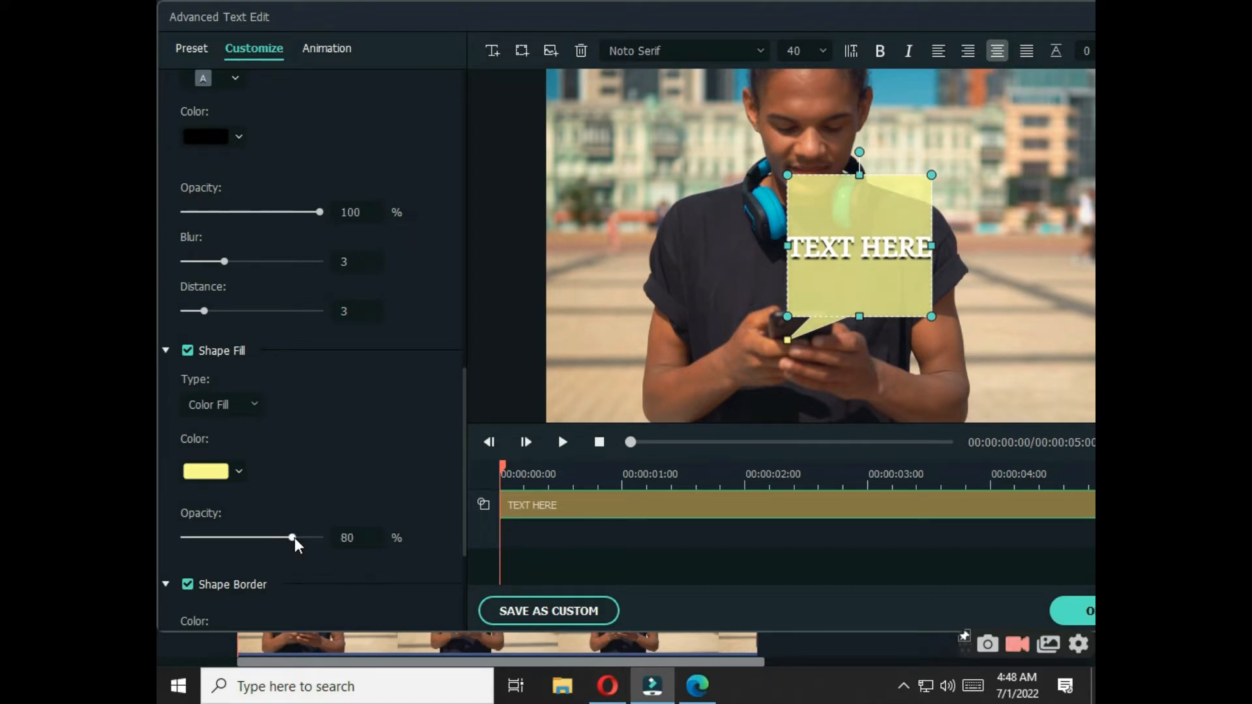
Reshape the bubble into a wide rectangle with a longer tail, and place it small beside the man's head in the upper right of the frame.
drag(788, 316, 820, 316)
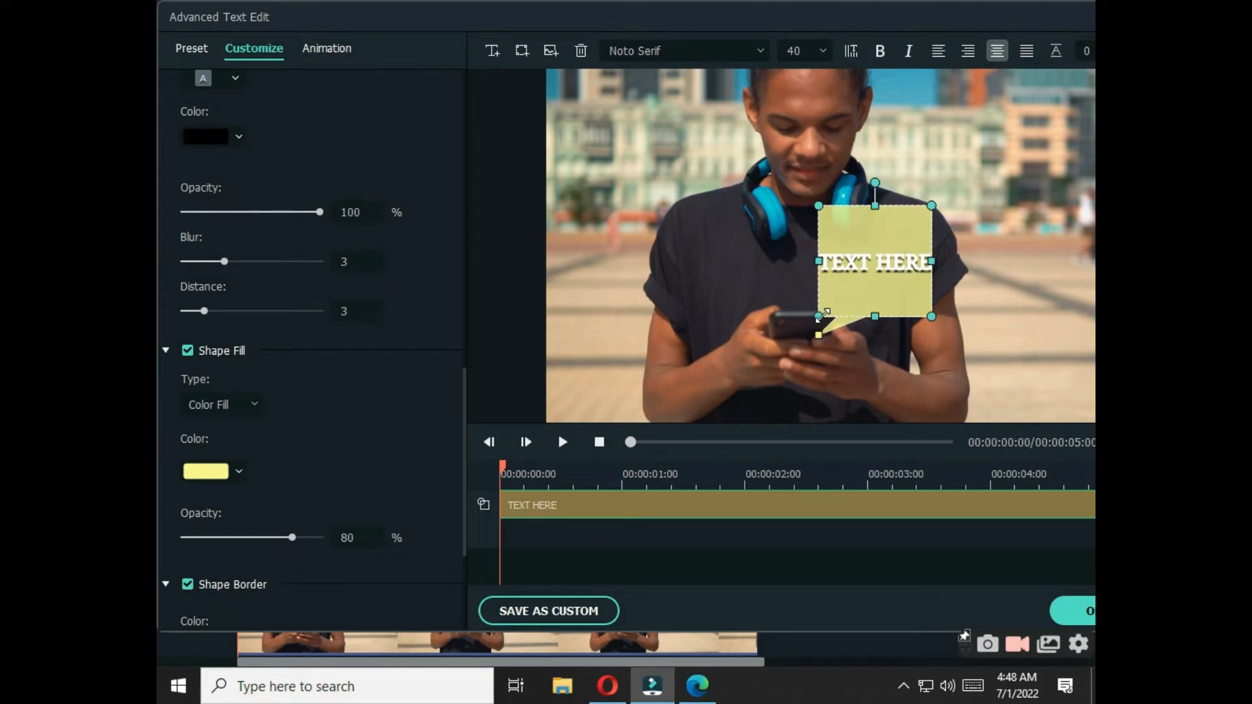
drag(823, 314, 710, 247)
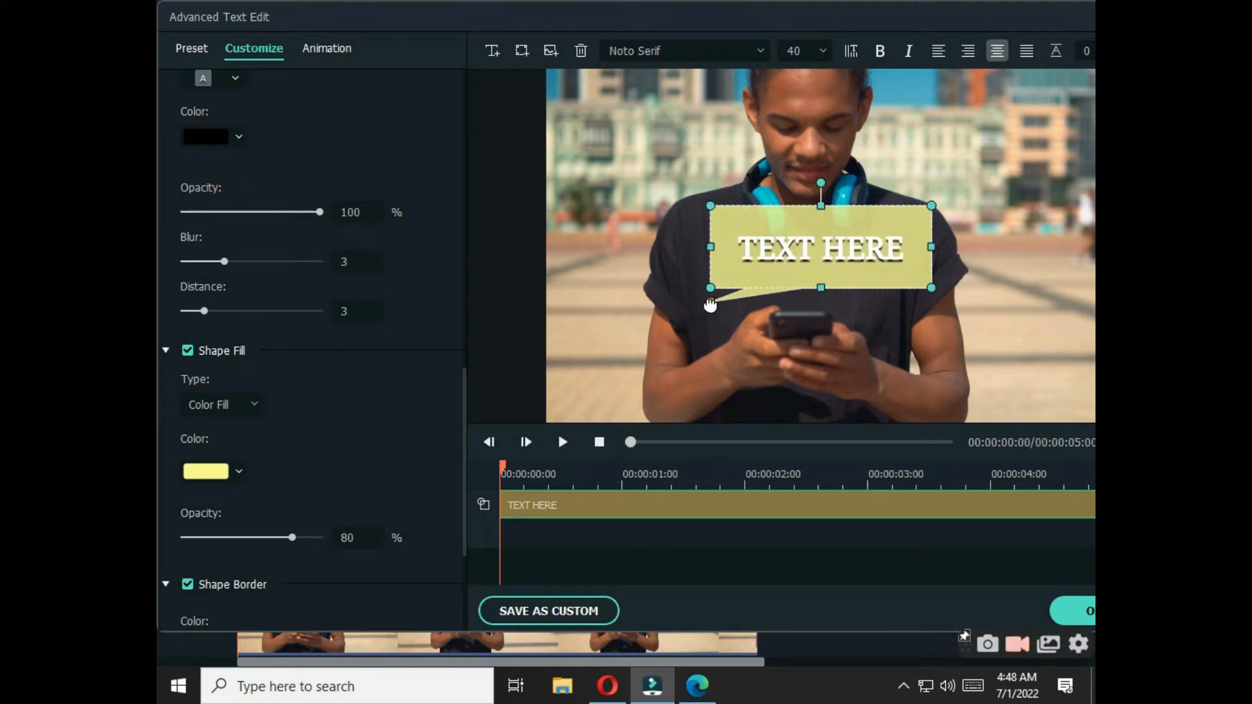
mouse_move(717, 304)
mouse_down()
mouse_move(732, 319)
mouse_move(709, 324)
mouse_up()
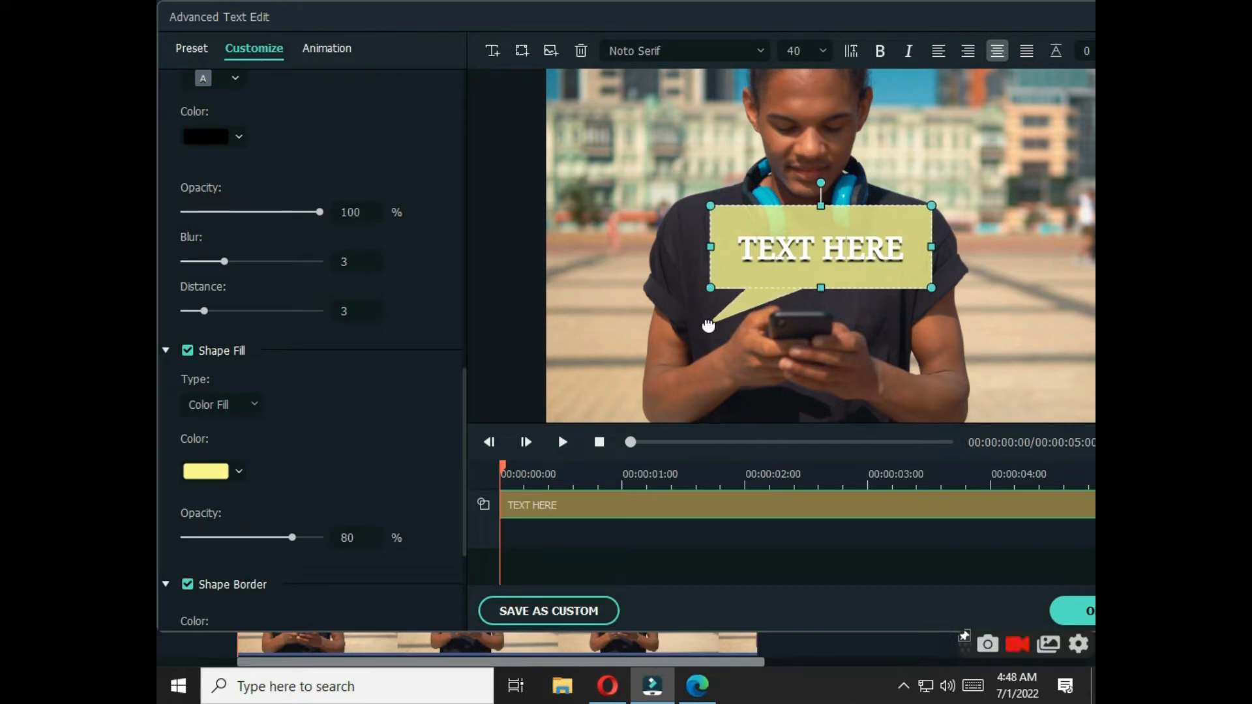
drag(710, 206, 763, 225)
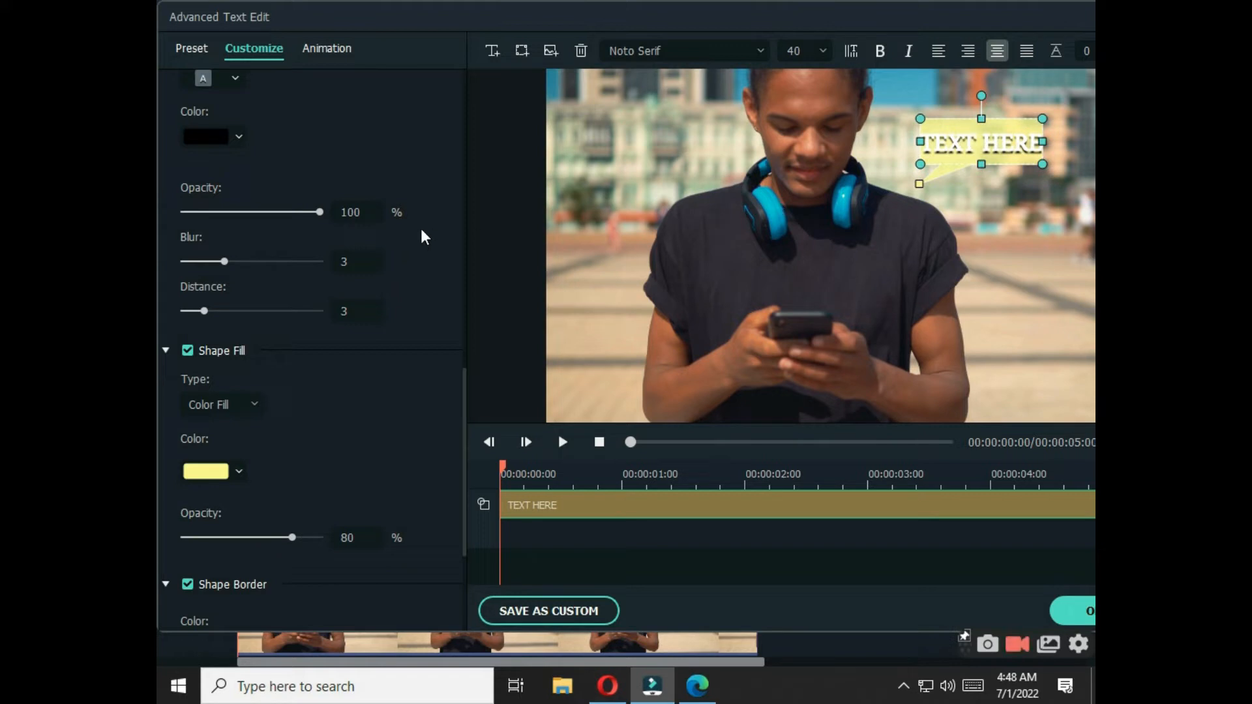
Replace the speech bubble's placeholder text with "HELLO".
drag(466, 373, 478, 70)
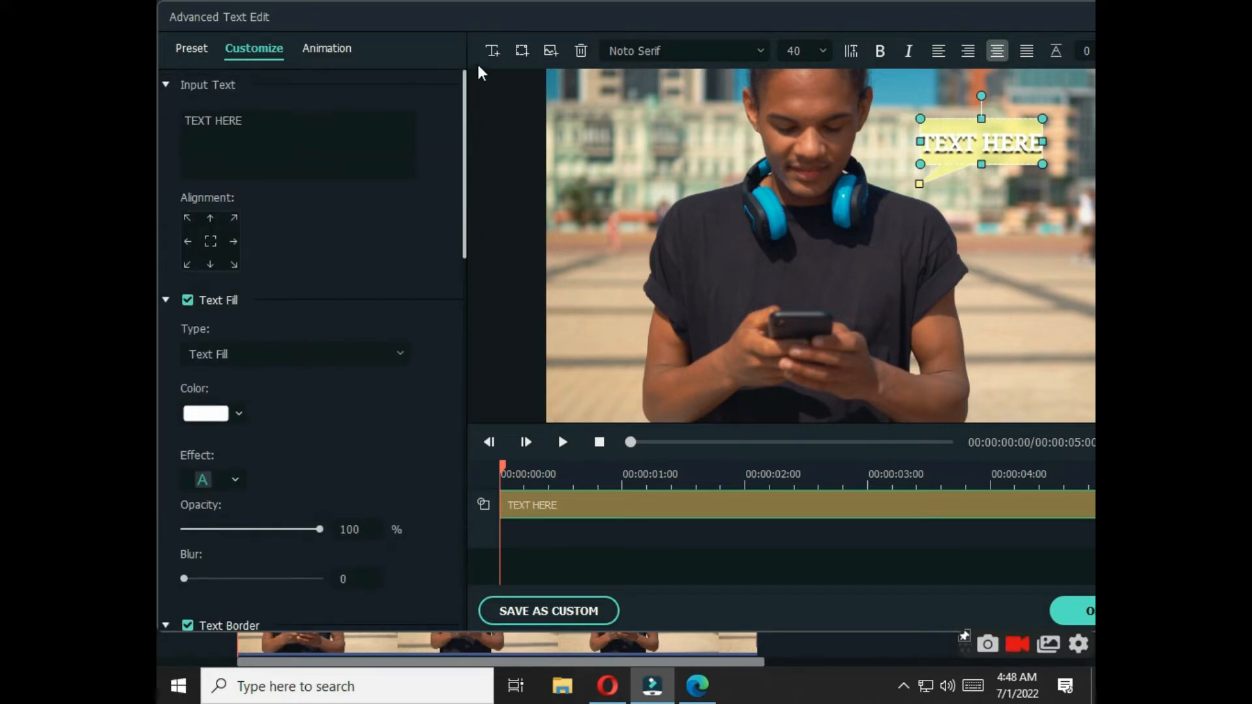
drag(247, 122, 183, 121)
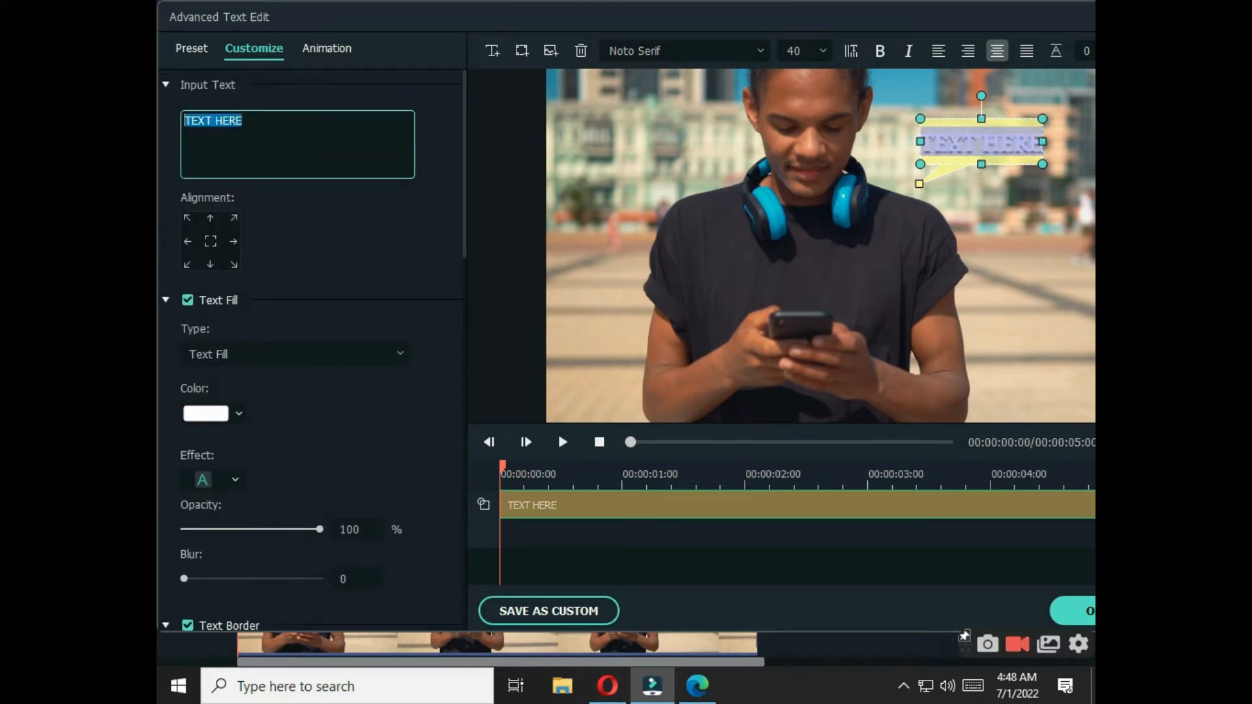
key(BackSpace)
text(Hi)
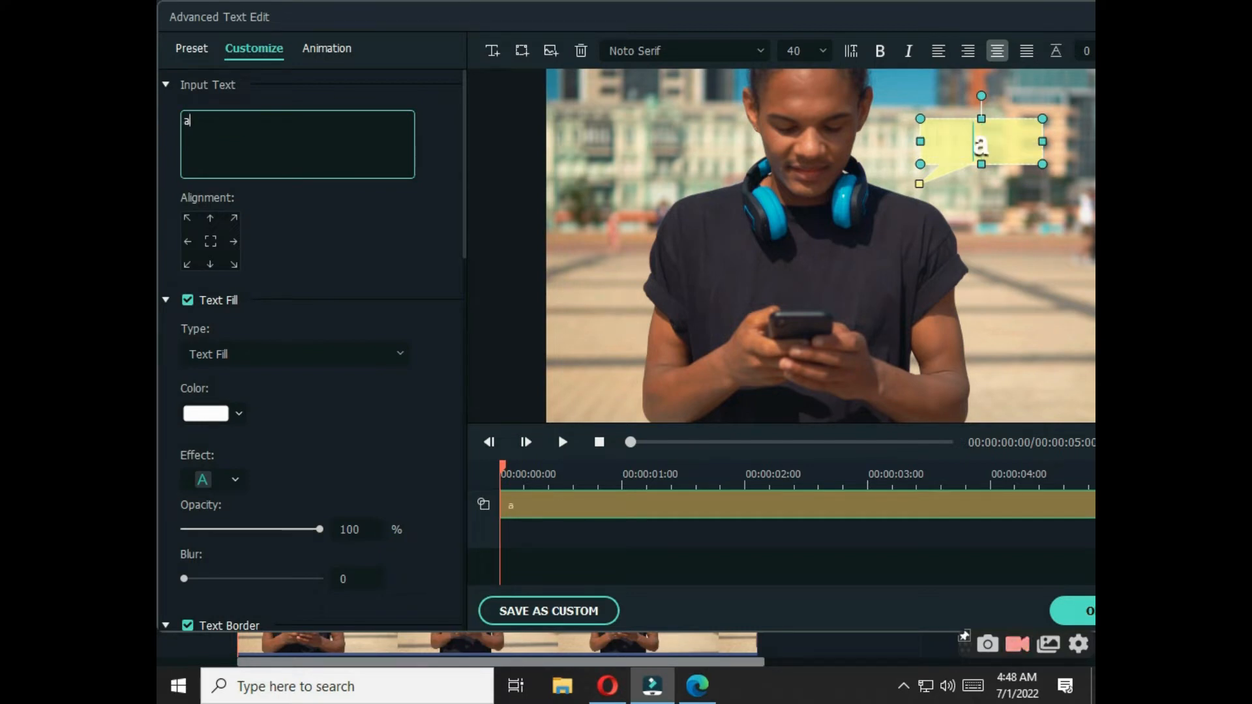
key(BackSpace)
key(BackSpace)
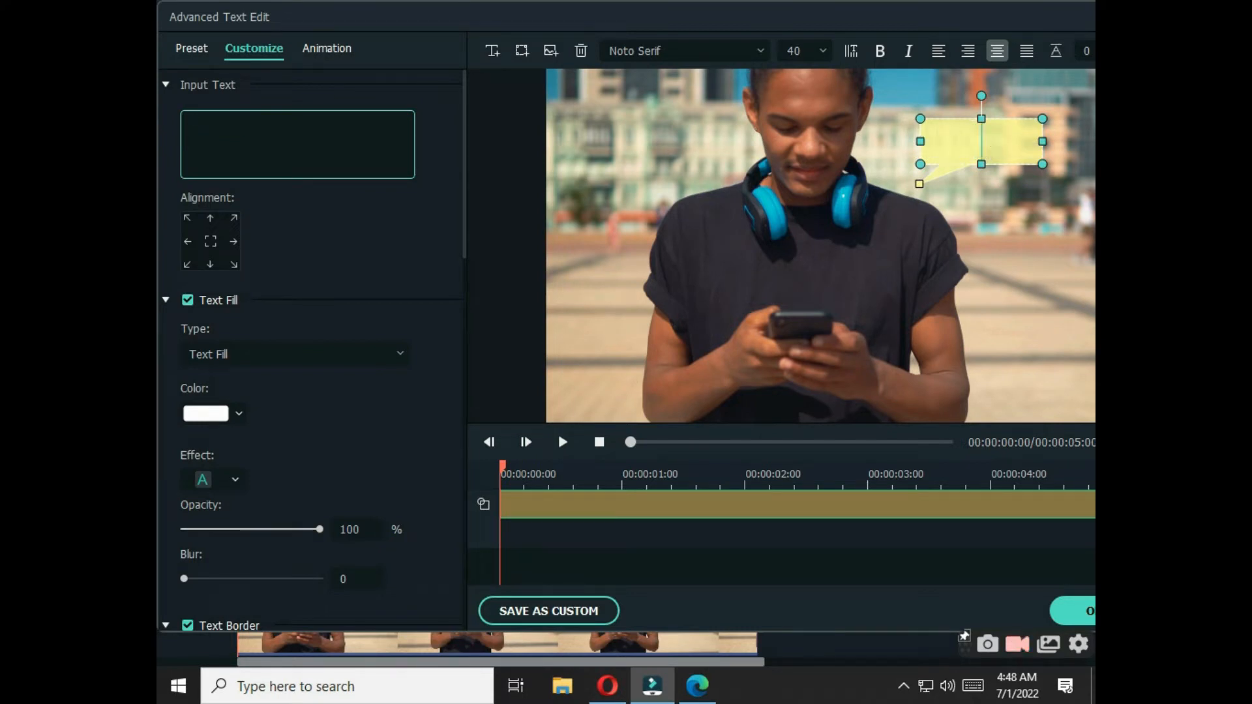
text(HEL)
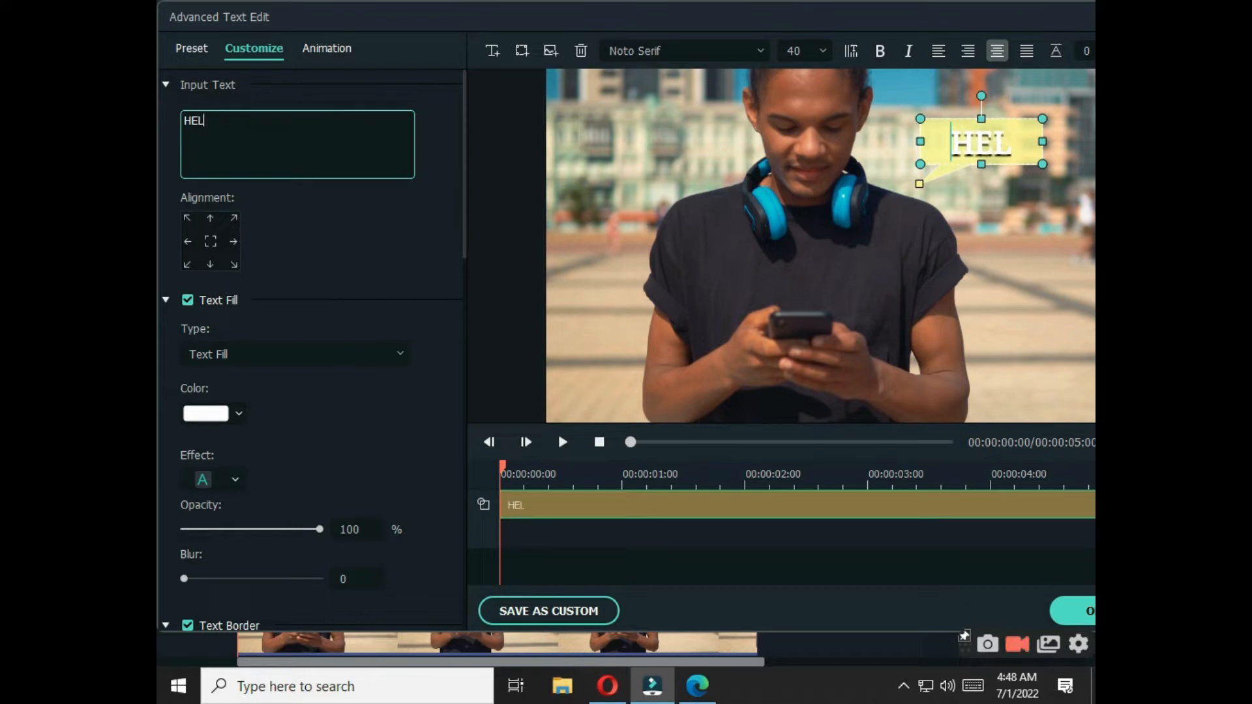
text(LO)
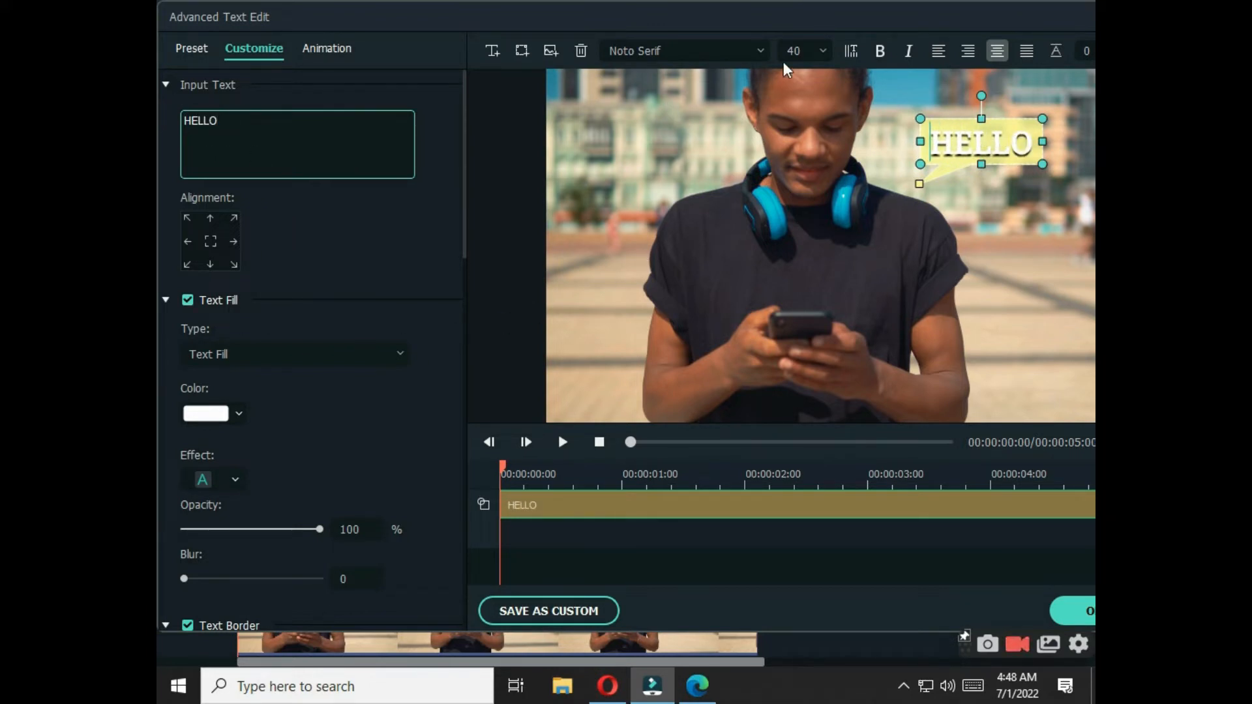
Set the HELLO text to the Microsoft PhagsPa font with a light blue text fill.
click(760, 49)
scroll(714, 158, up, 7)
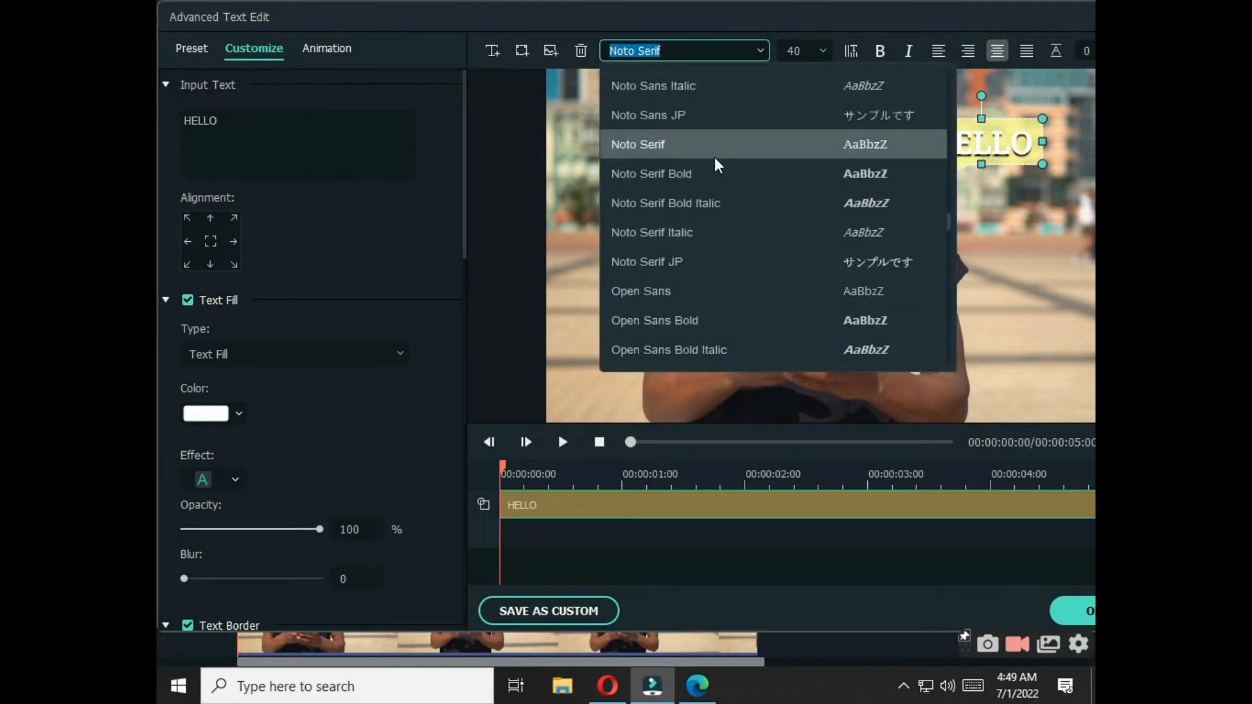
click(714, 158)
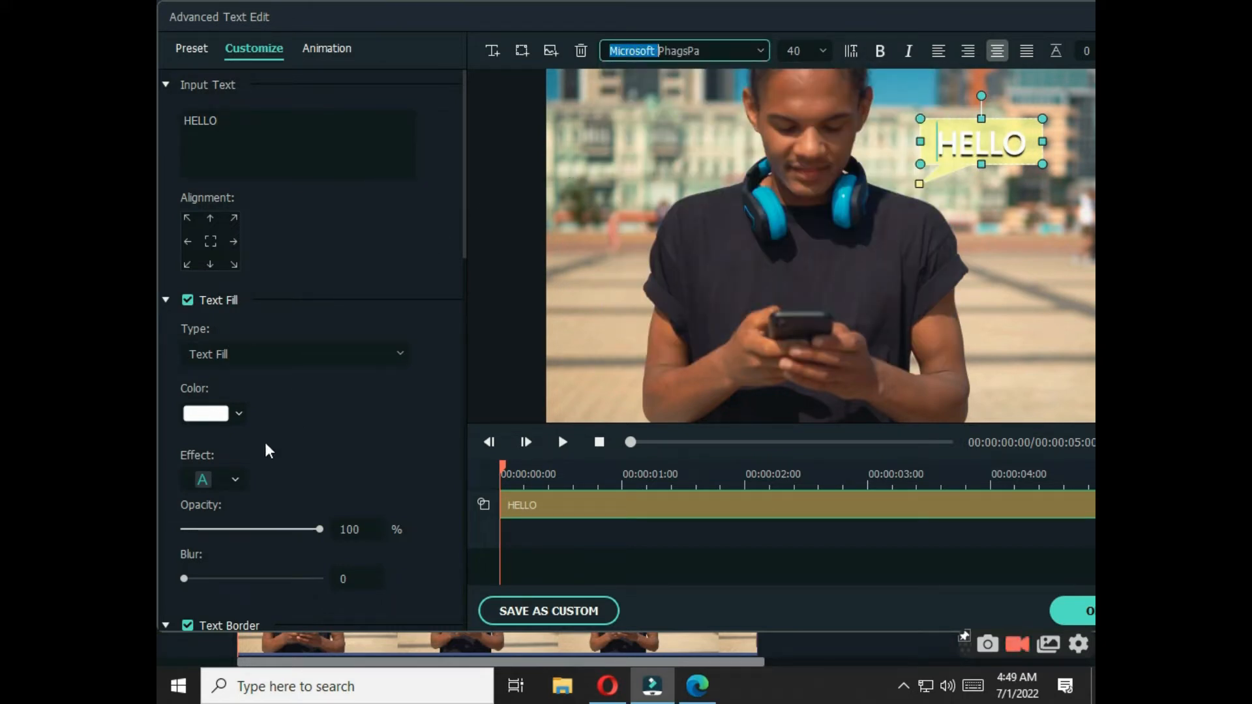
click(238, 414)
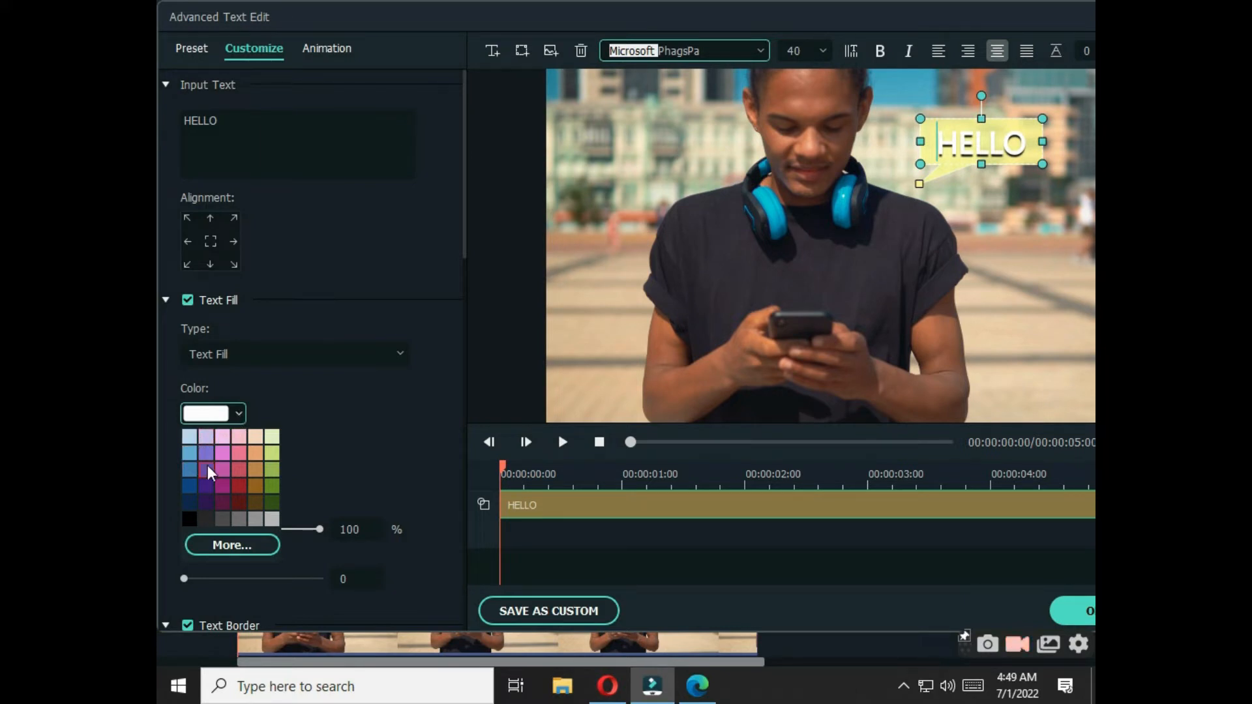
click(189, 454)
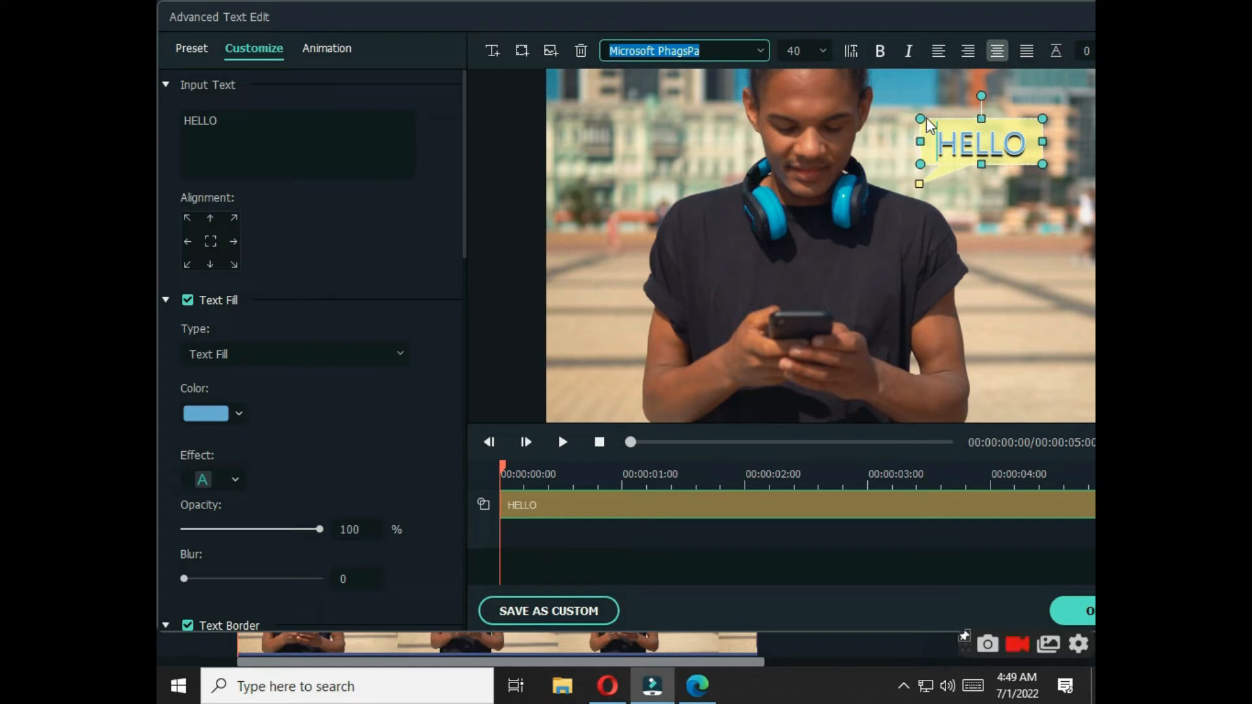
Shrink the HELLO bubble, shift it further from the man's head and point its tail from the lower right corner.
drag(919, 117, 1000, 131)
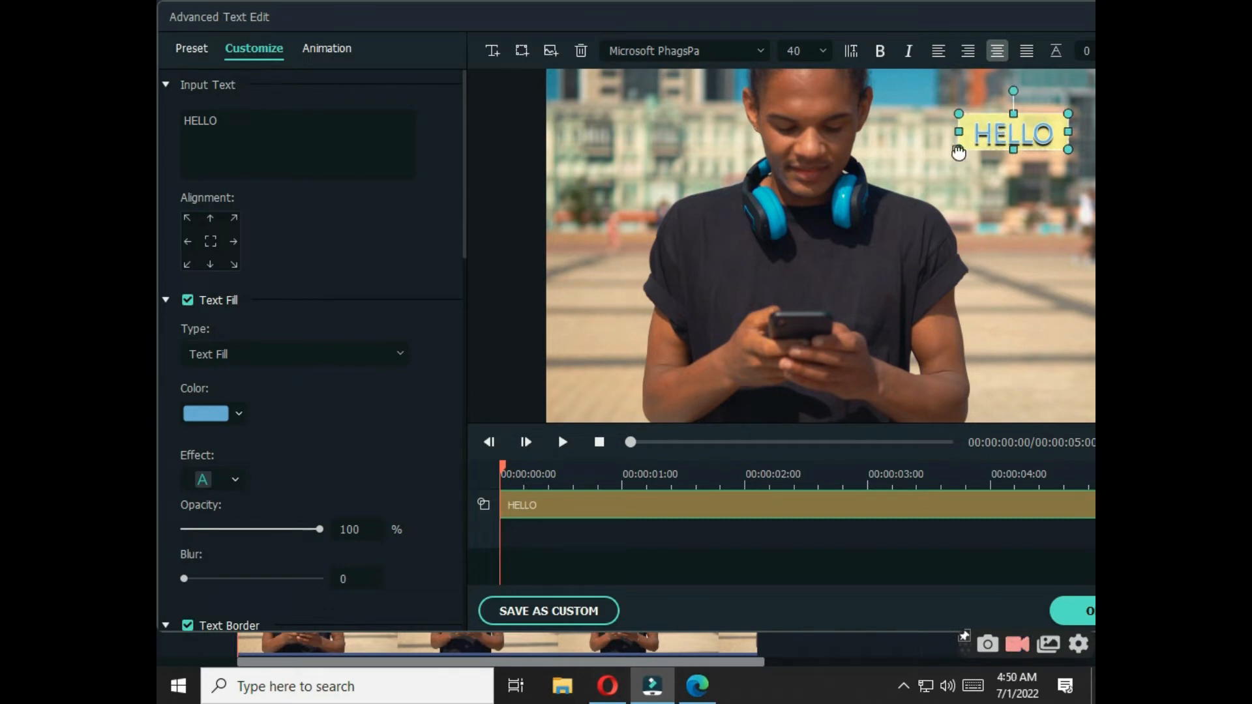
drag(955, 156, 1083, 155)
Apply the Type Writer animation to the HELLO text and extend the animation to the end of its clip.
double_click(1003, 135)
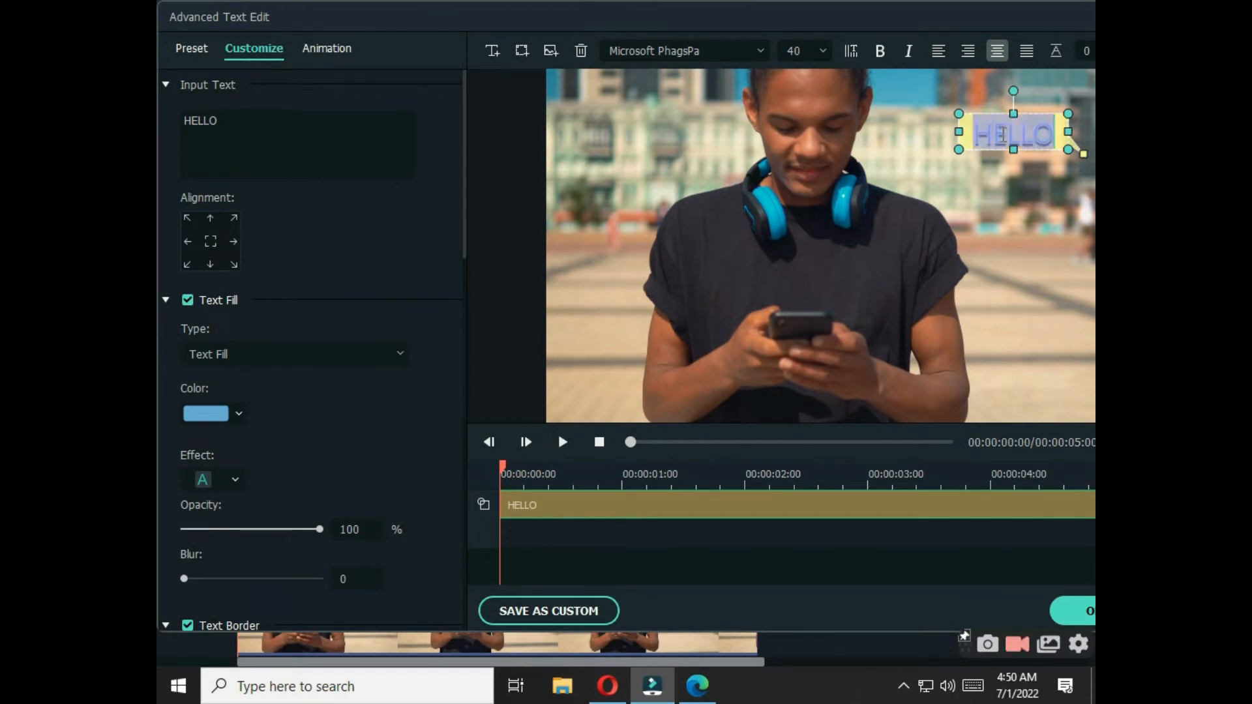
click(334, 48)
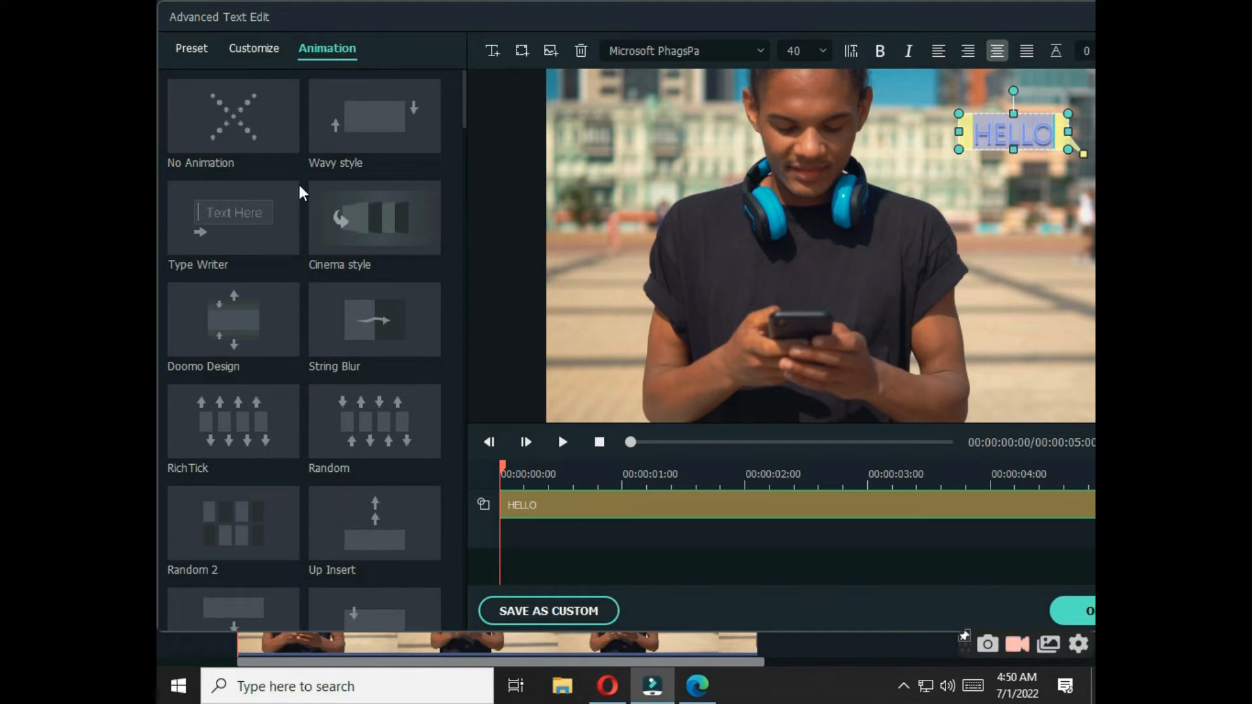
click(228, 221)
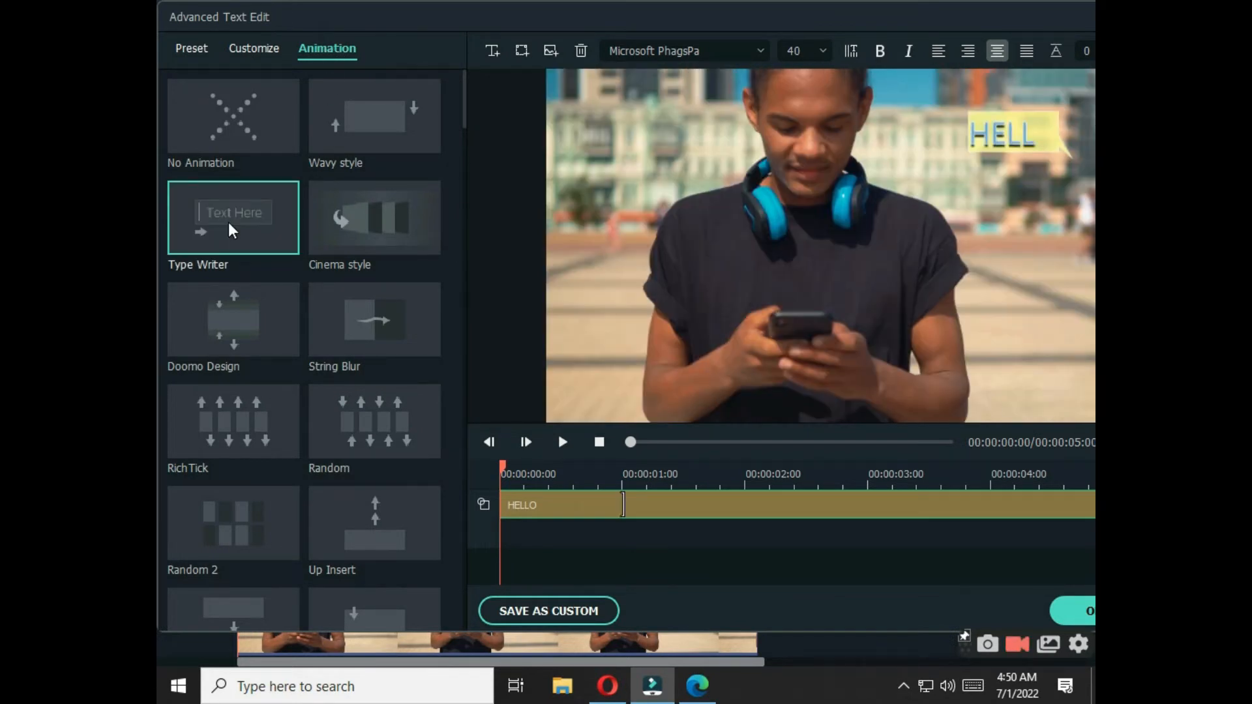
drag(622, 503, 1094, 490)
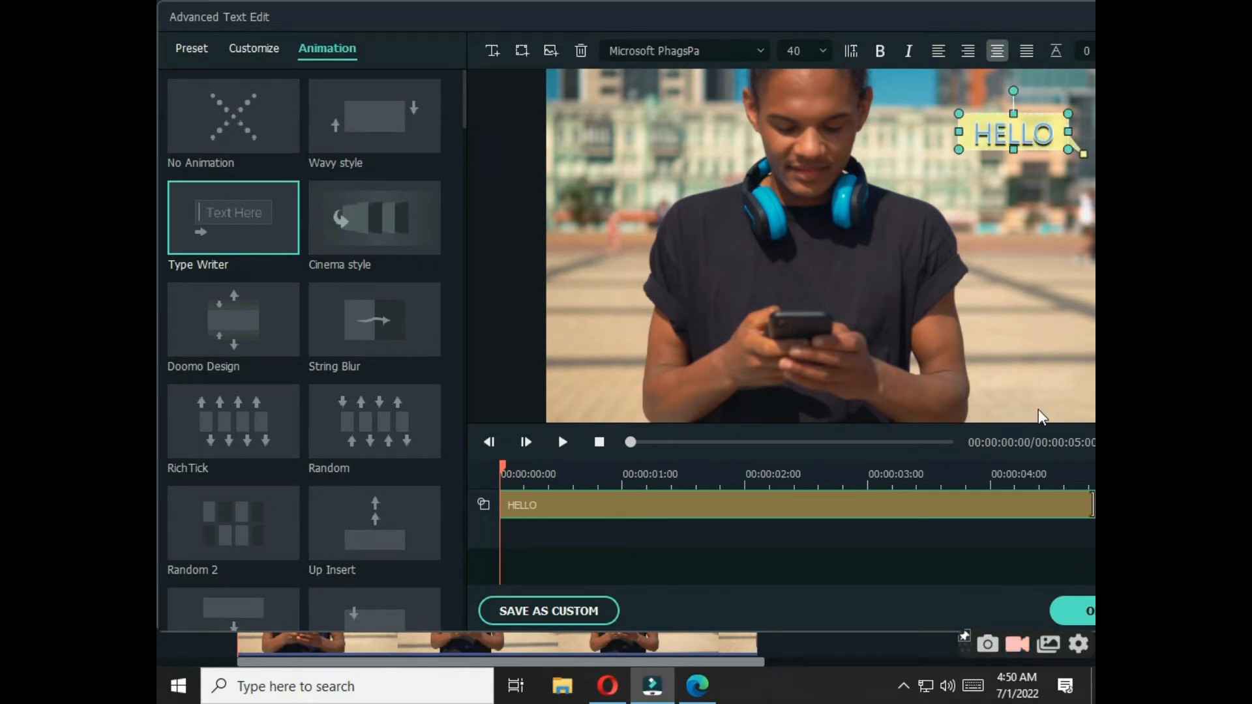
Add a text box to the title and replace its placeholder text with "4:45".
click(502, 53)
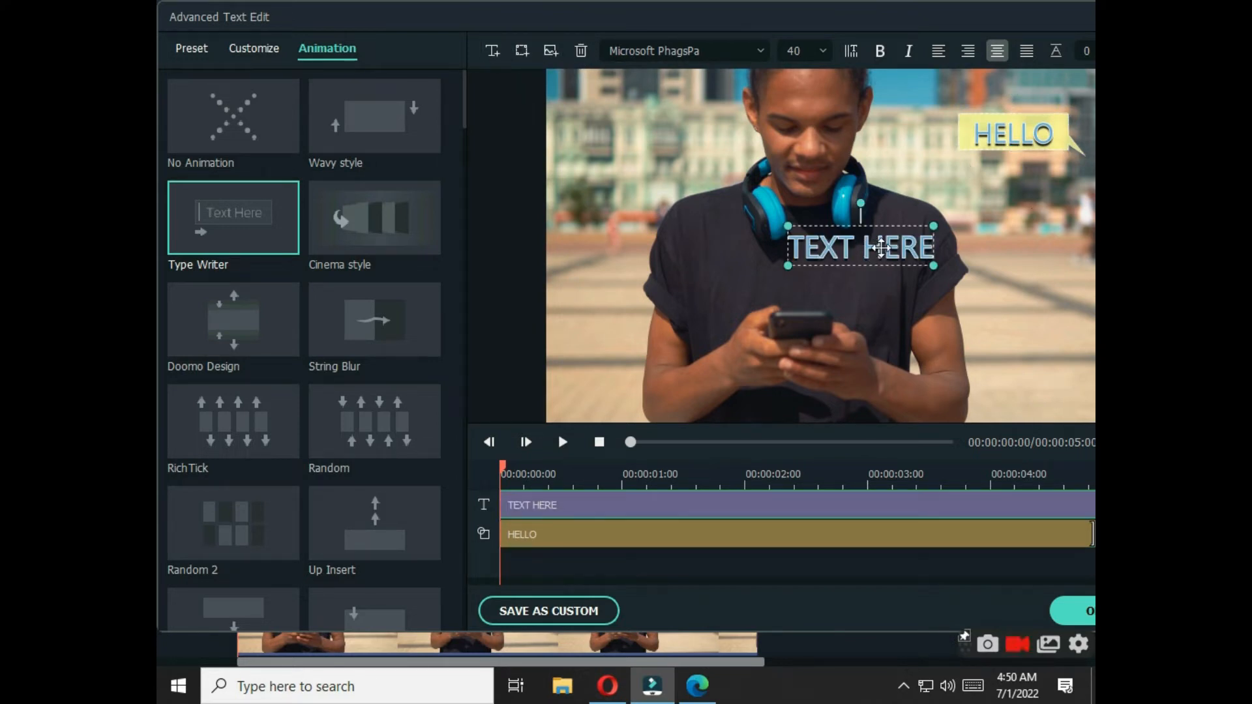
click(642, 508)
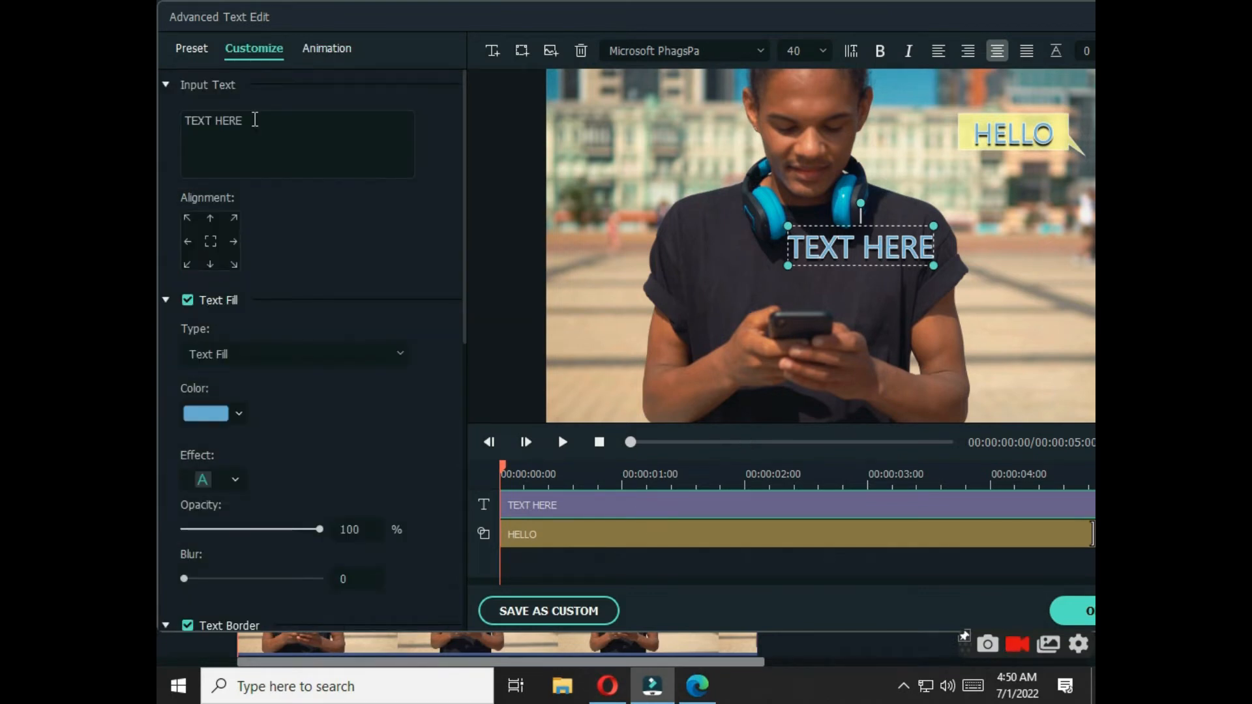
click(255, 119)
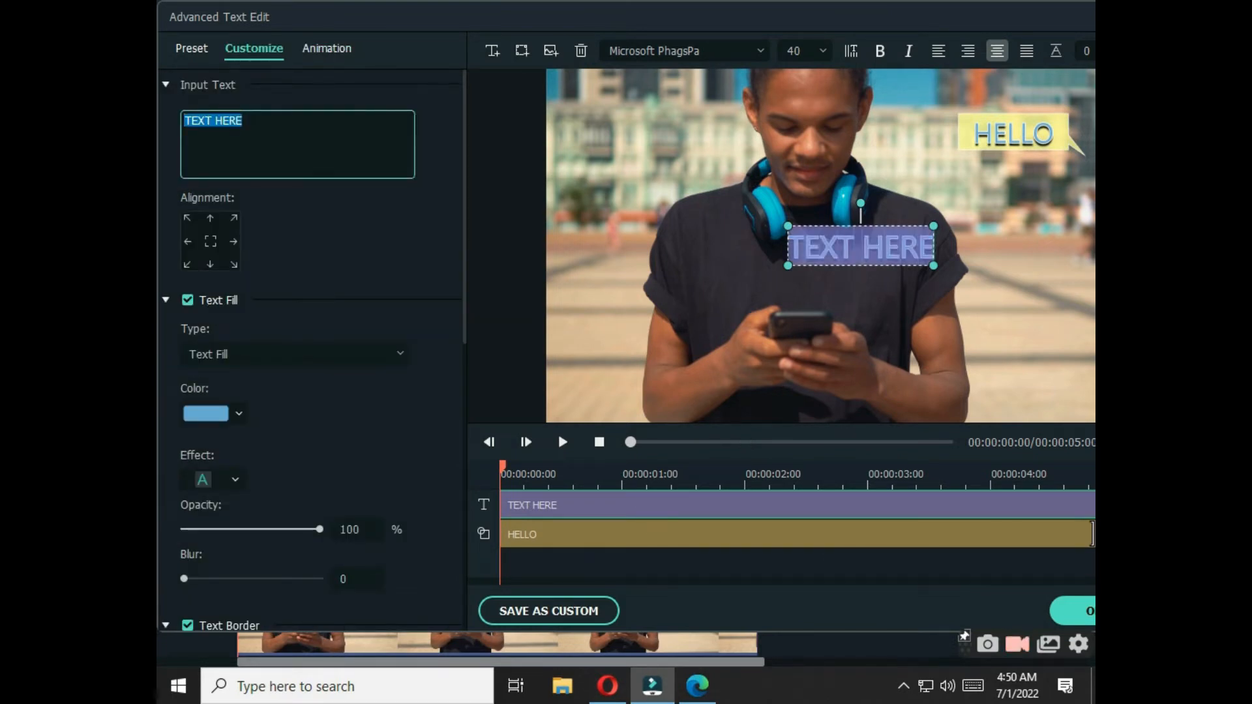
key(BackSpace)
text(4)
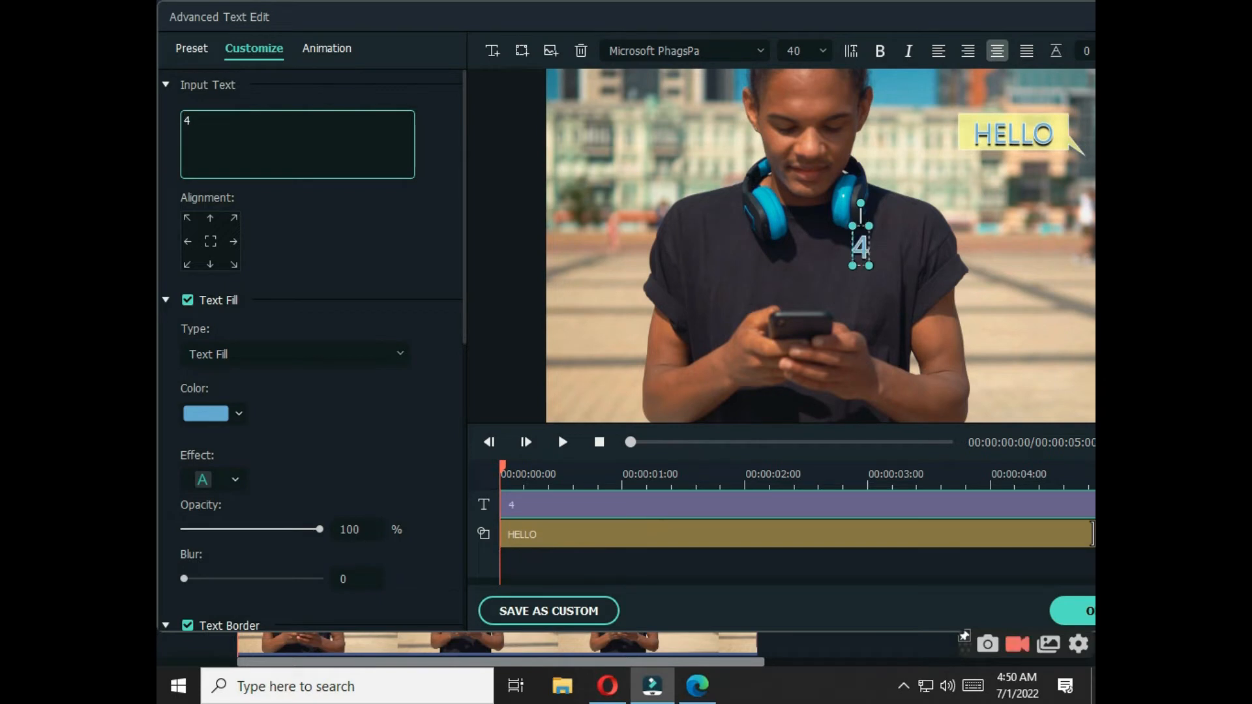
text(:)
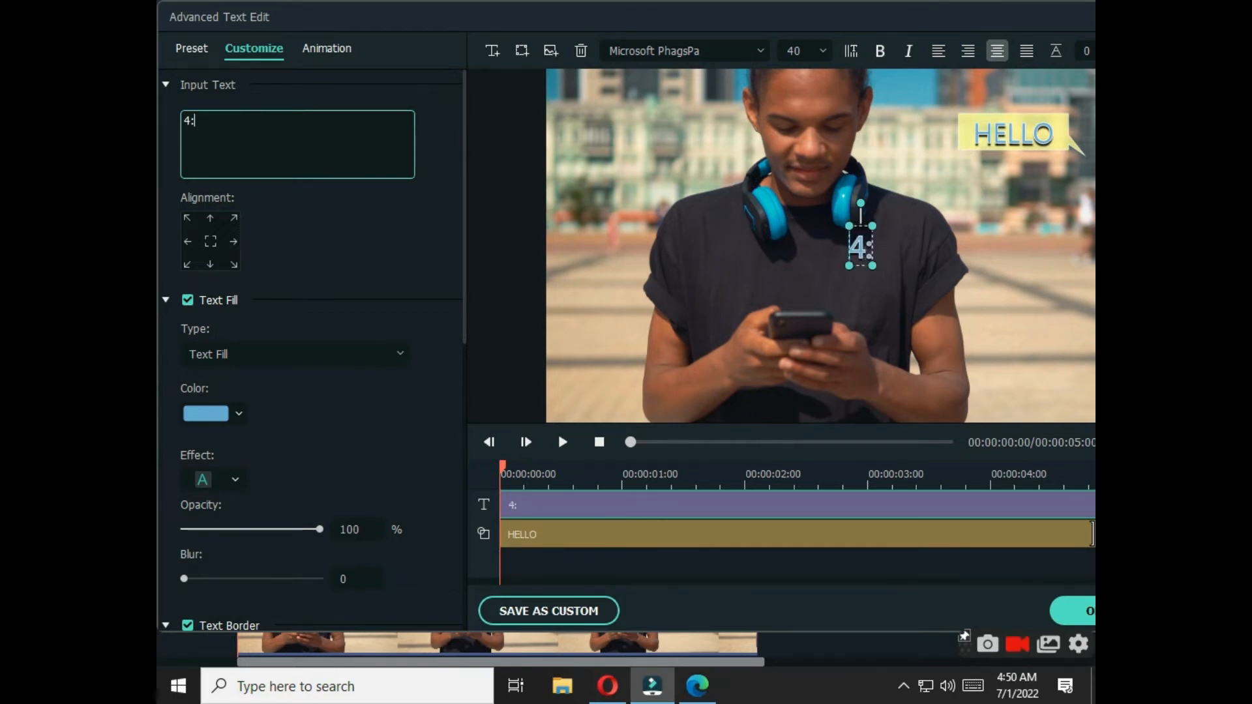
text(45)
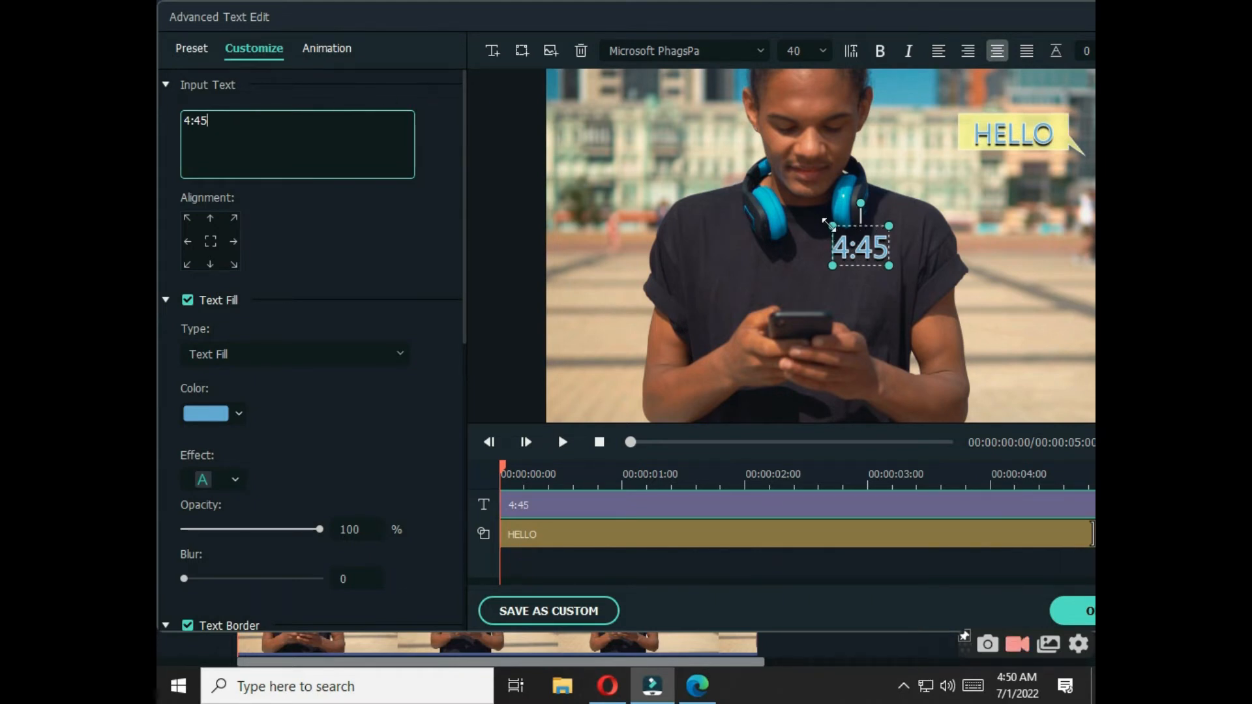
Shrink the 4:45 text, place it at the HELLO bubble's upper right corner and give it a white (#ffffff) text fill.
drag(832, 226, 1048, 98)
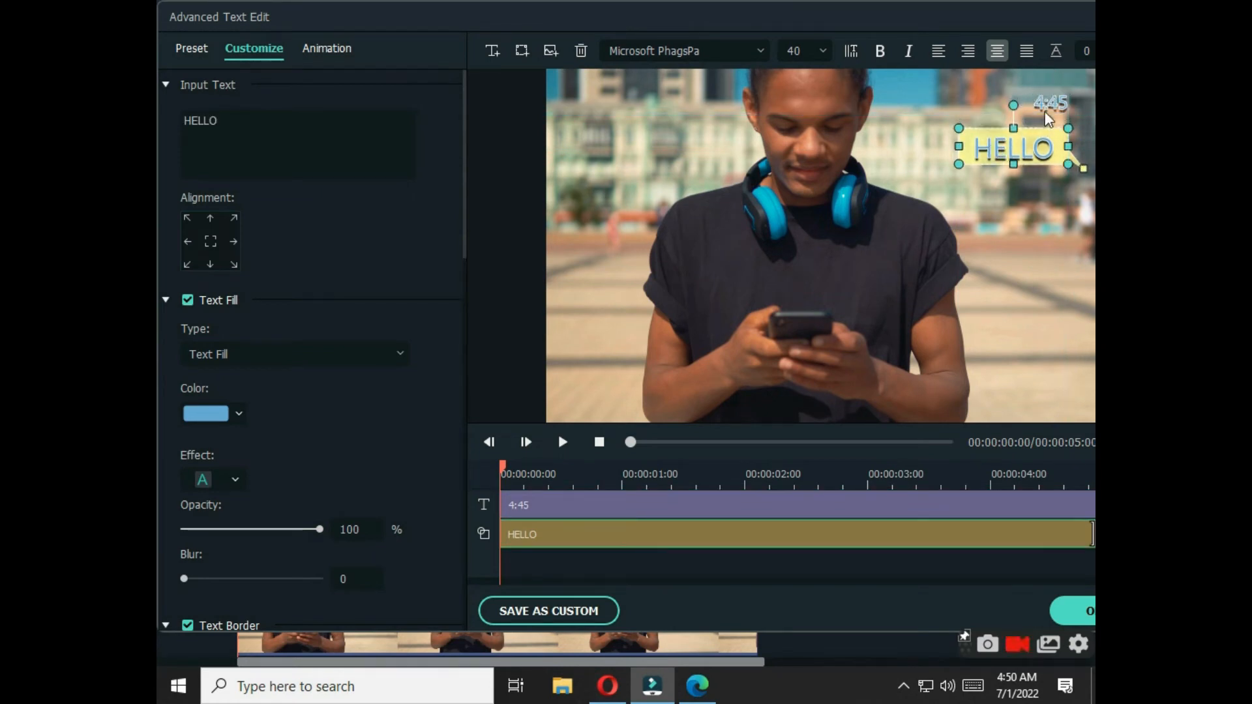
mouse_move(1050, 101)
mouse_down()
mouse_move(1051, 116)
mouse_move(1041, 109)
mouse_up()
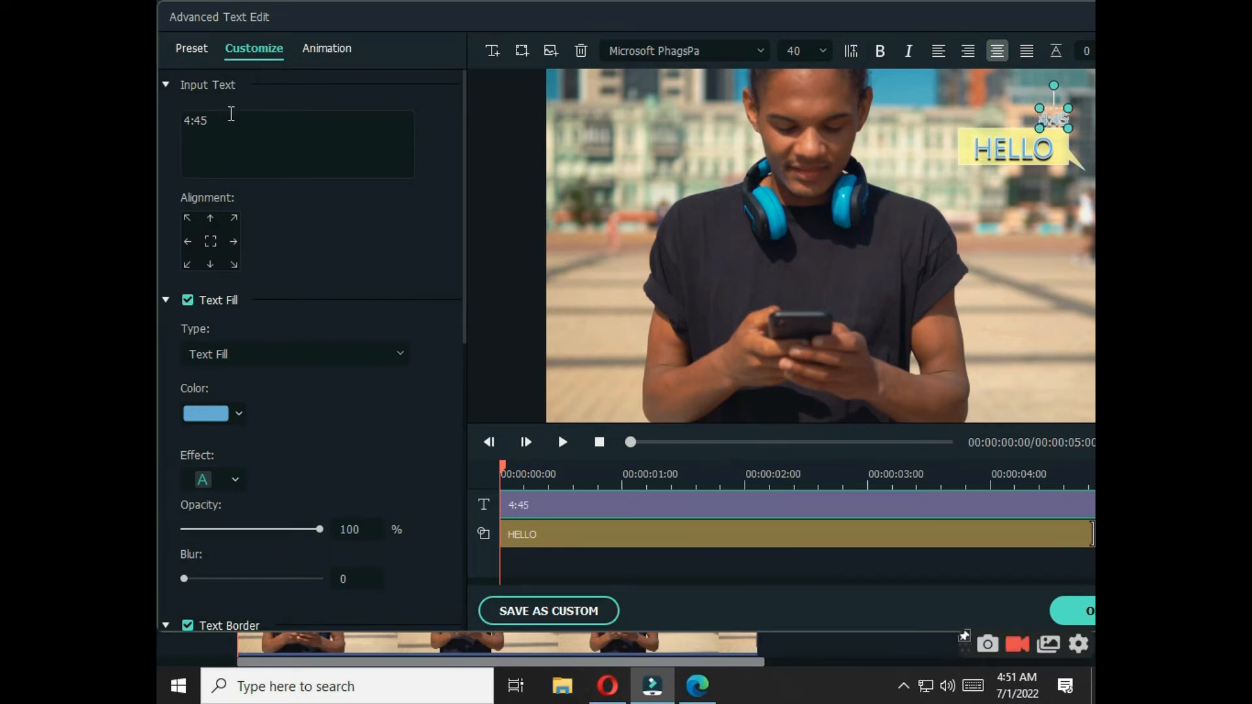
click(238, 415)
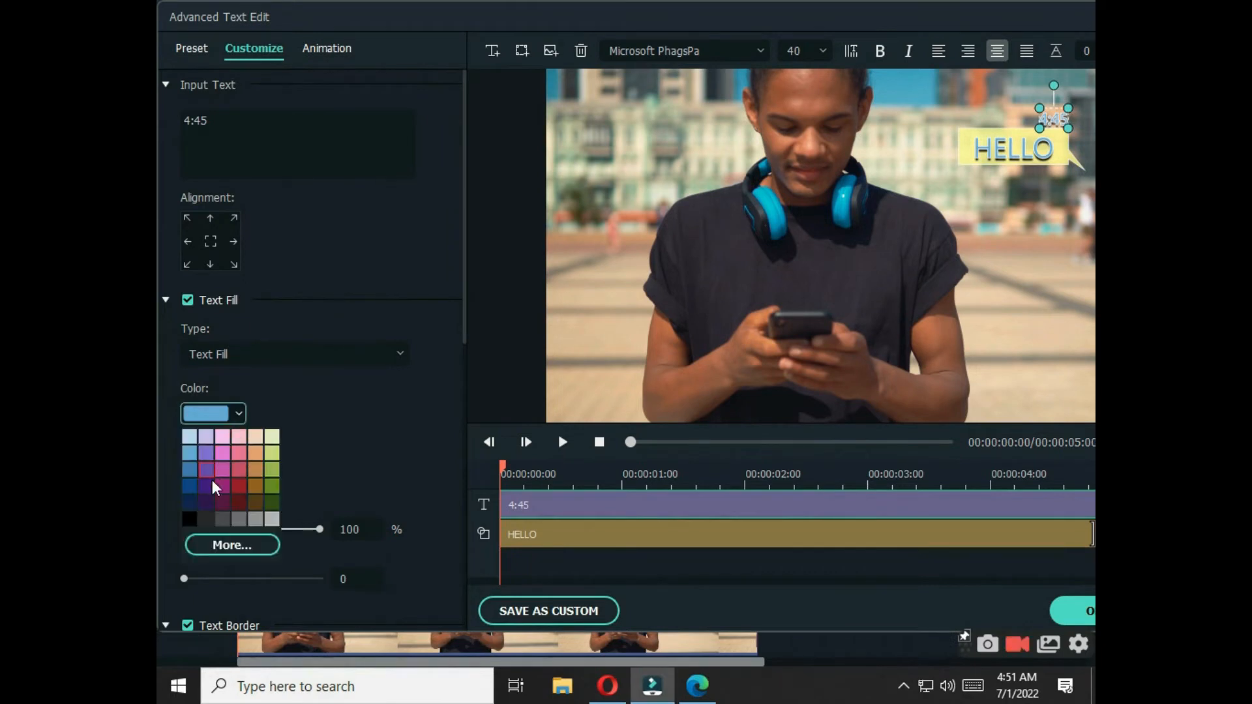
click(252, 548)
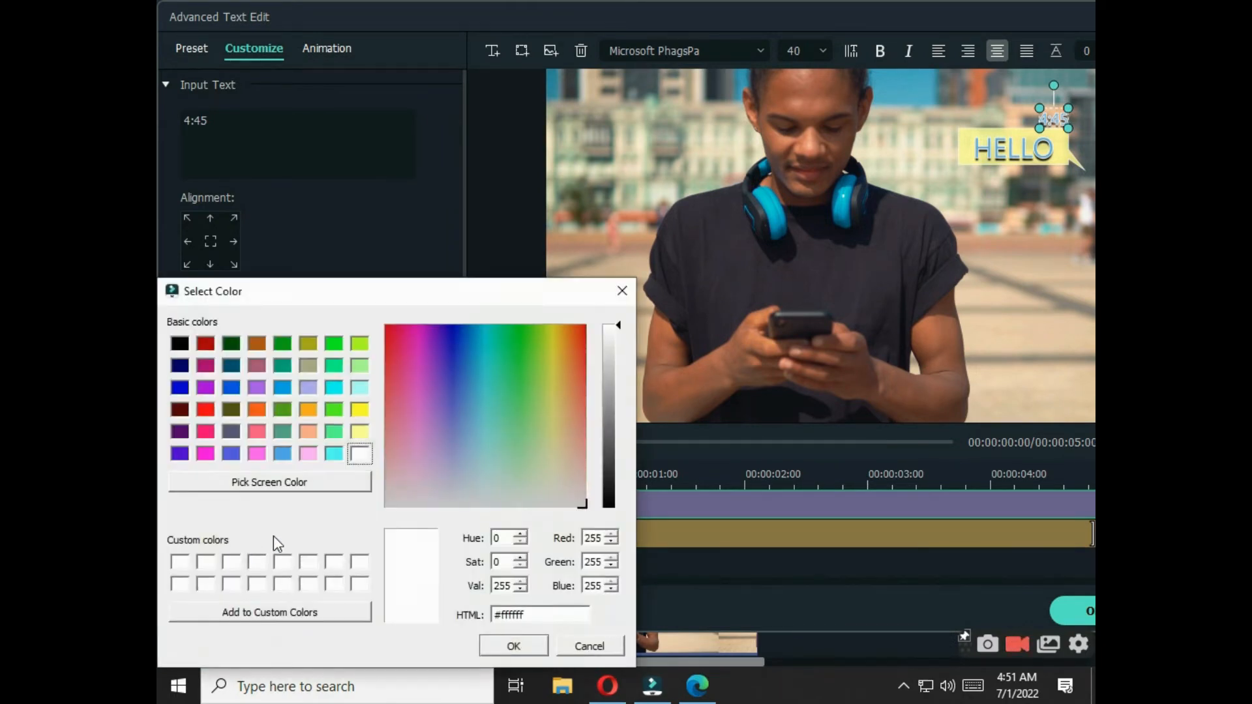
click(528, 650)
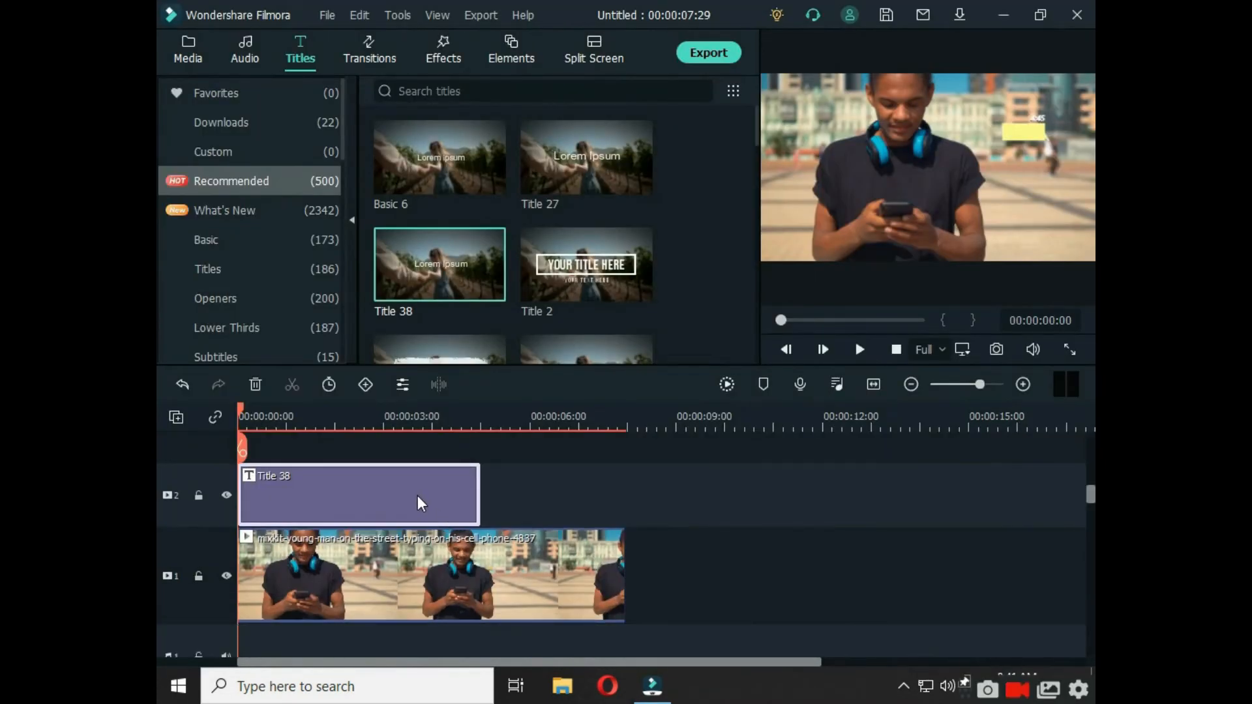
Duplicate the Title 38 clip and stack both titles on separate tracks above the phone video, with all clips starting at 00:00:00:00.
right_click(422, 503)
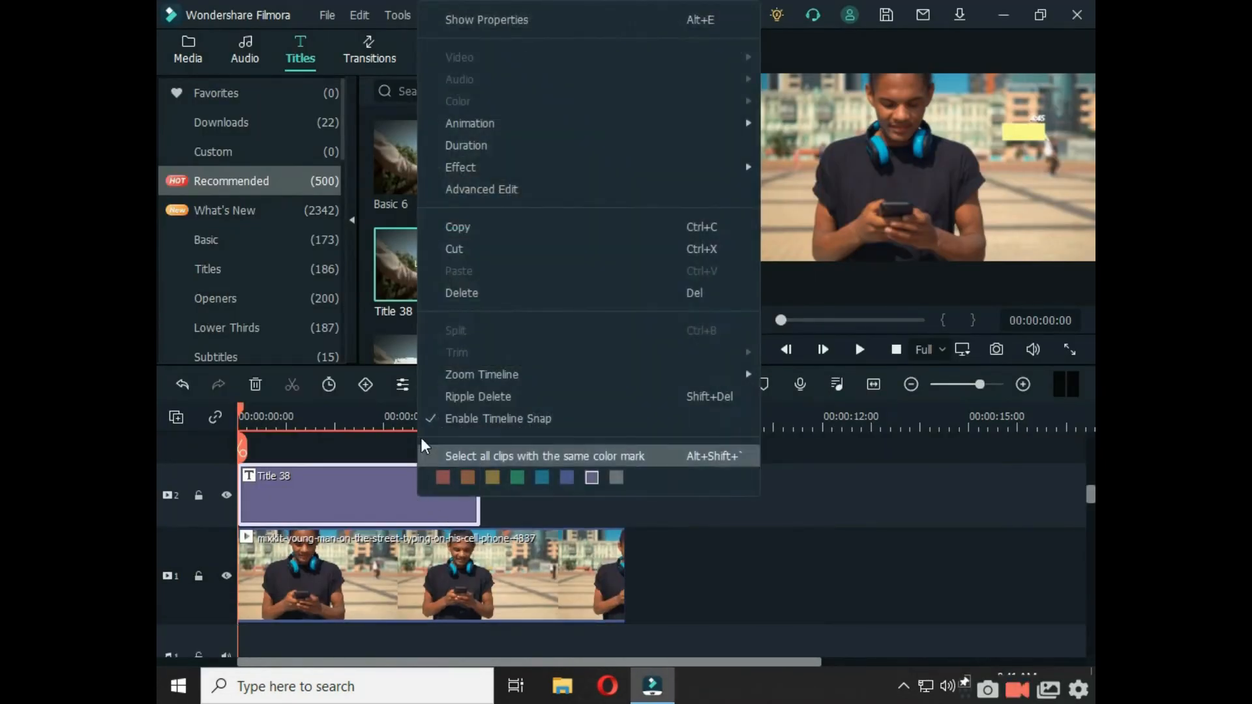
click(506, 235)
scroll(411, 543, up, 1)
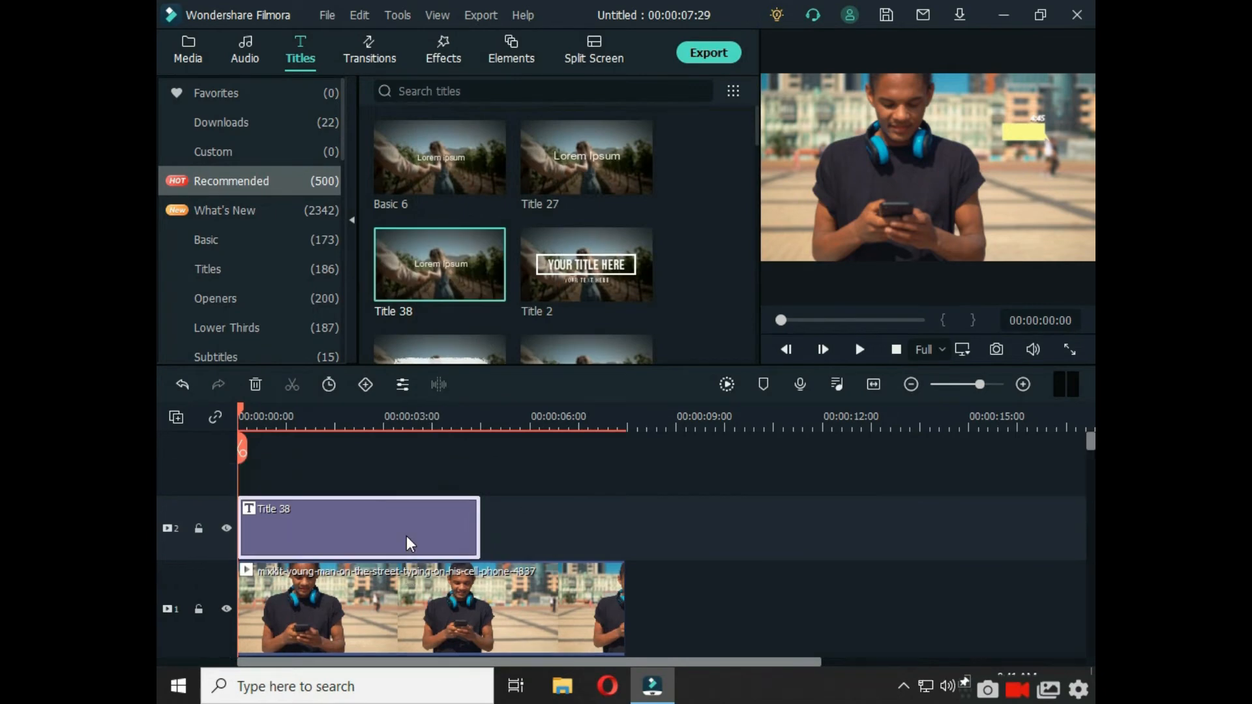
right_click(305, 460)
click(343, 271)
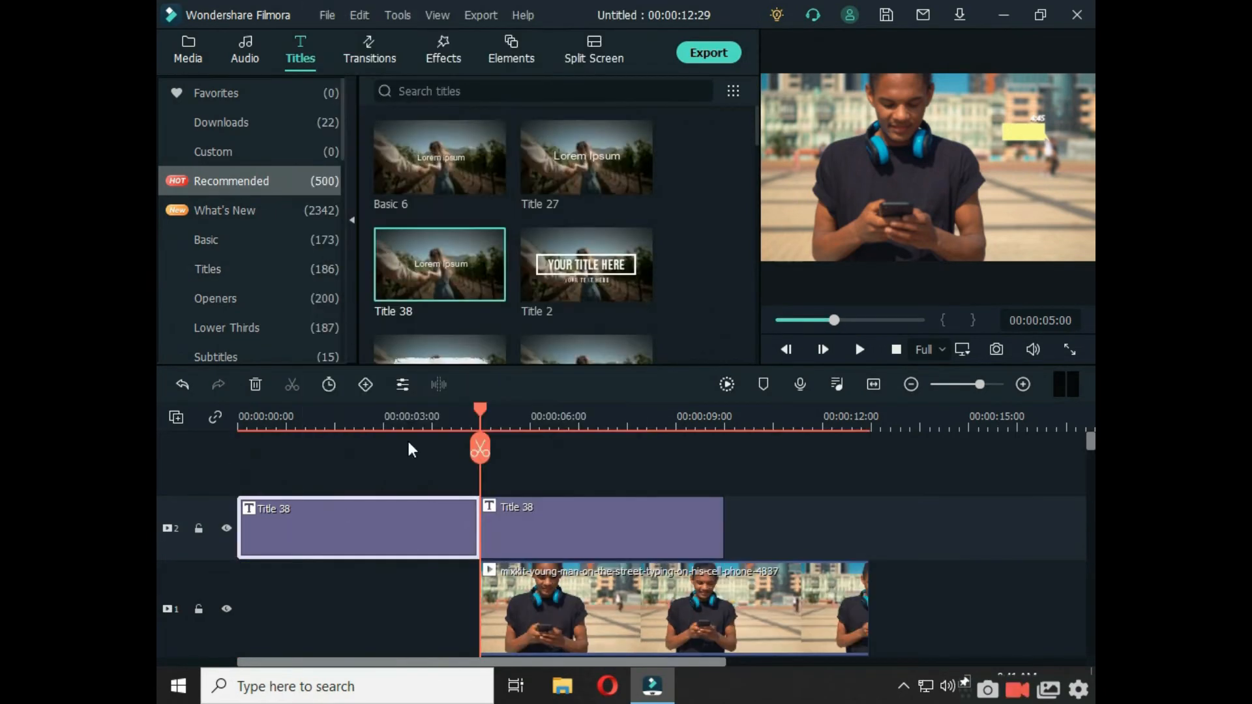
drag(557, 547, 315, 475)
drag(575, 639, 333, 629)
Open the uppermost Title 38 clip for advanced text editing and move its Hello bubble directly below the other Hello bubble.
double_click(386, 527)
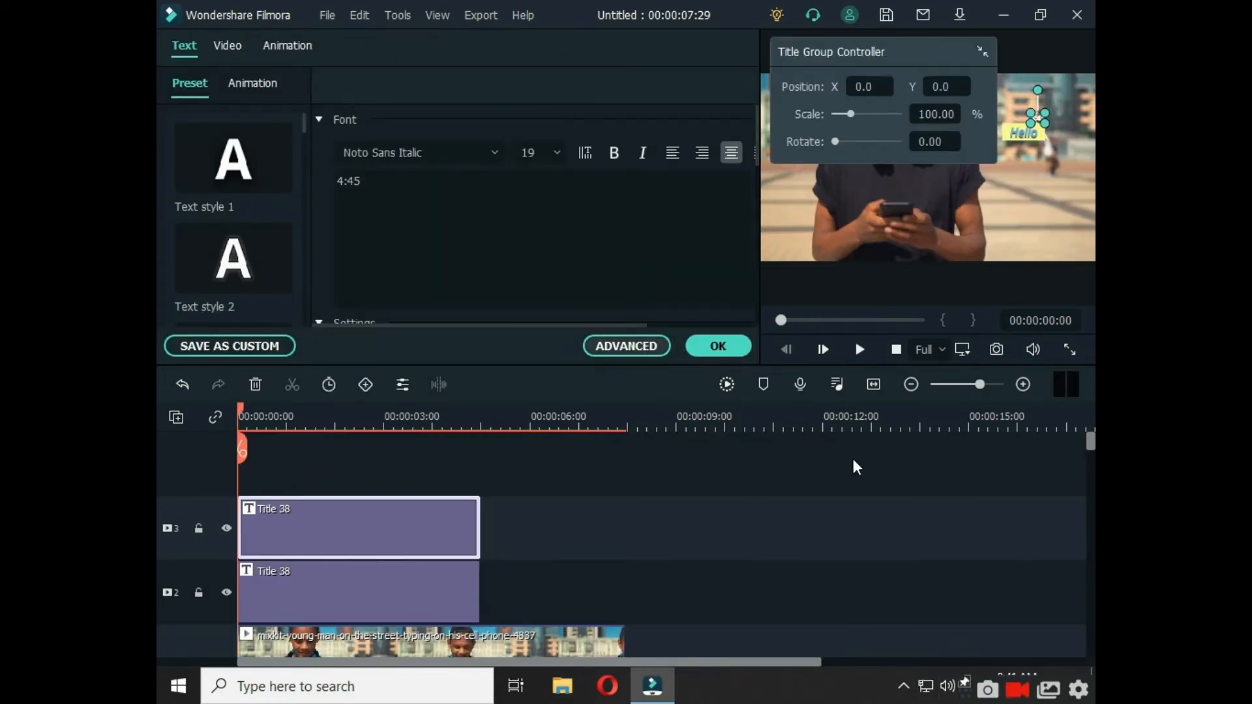
click(636, 346)
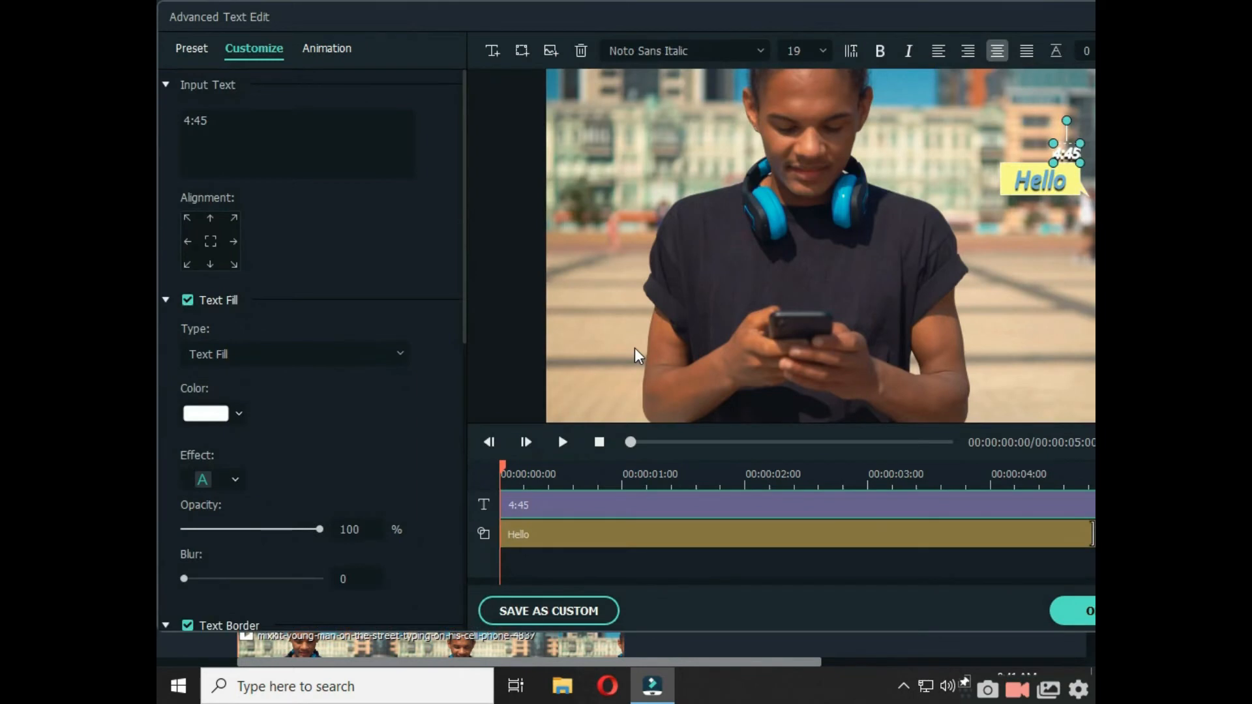
click(1032, 186)
drag(1032, 187, 1042, 236)
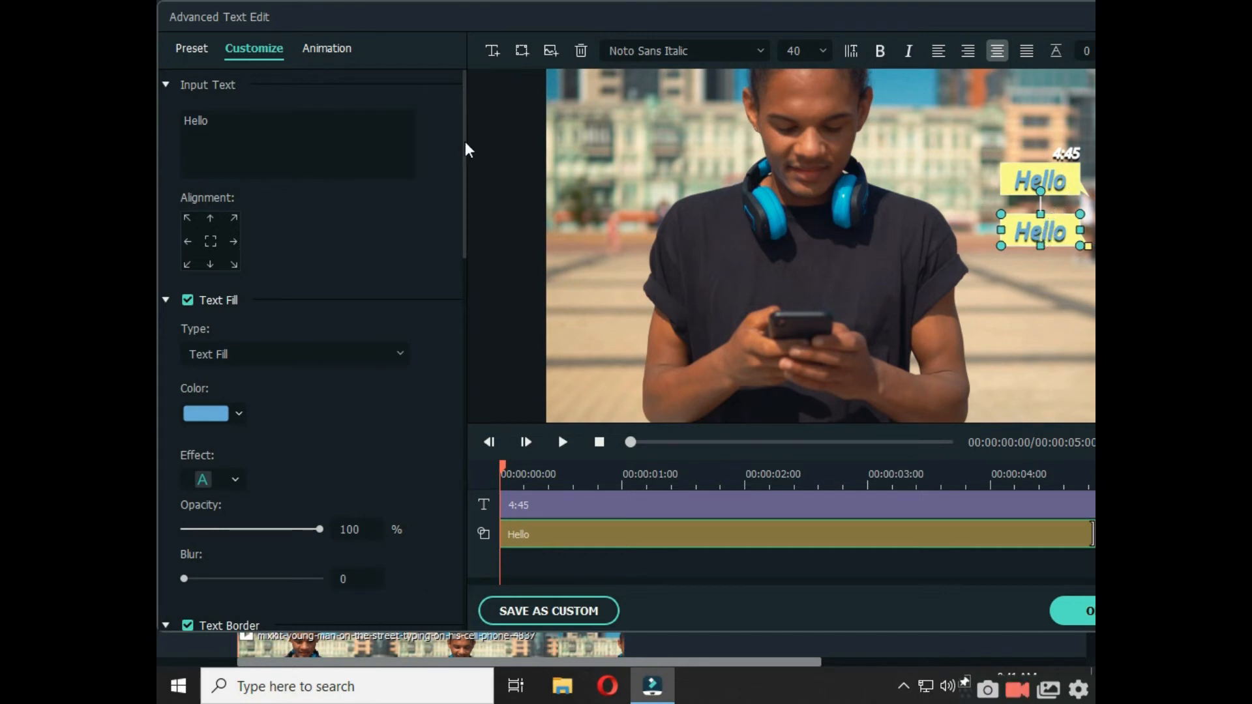
Replace the lower bubble's text with "HI".
drag(283, 128, 176, 126)
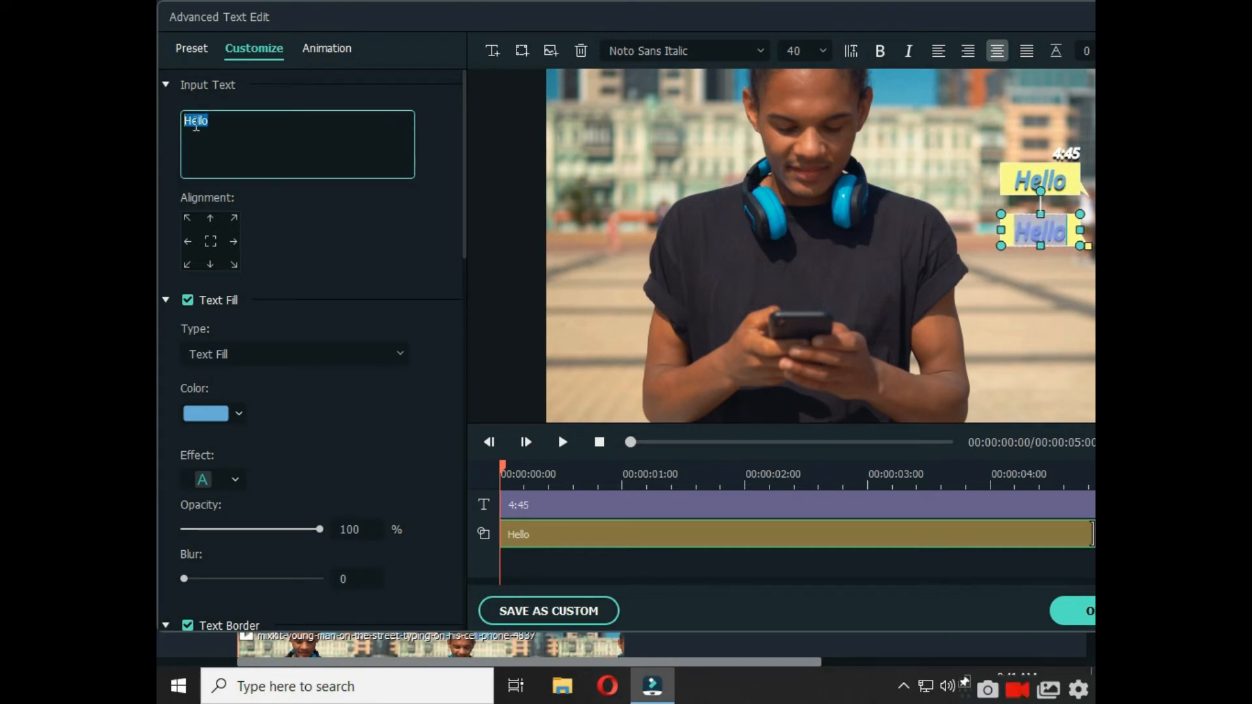
key(BackSpace)
text(hi)
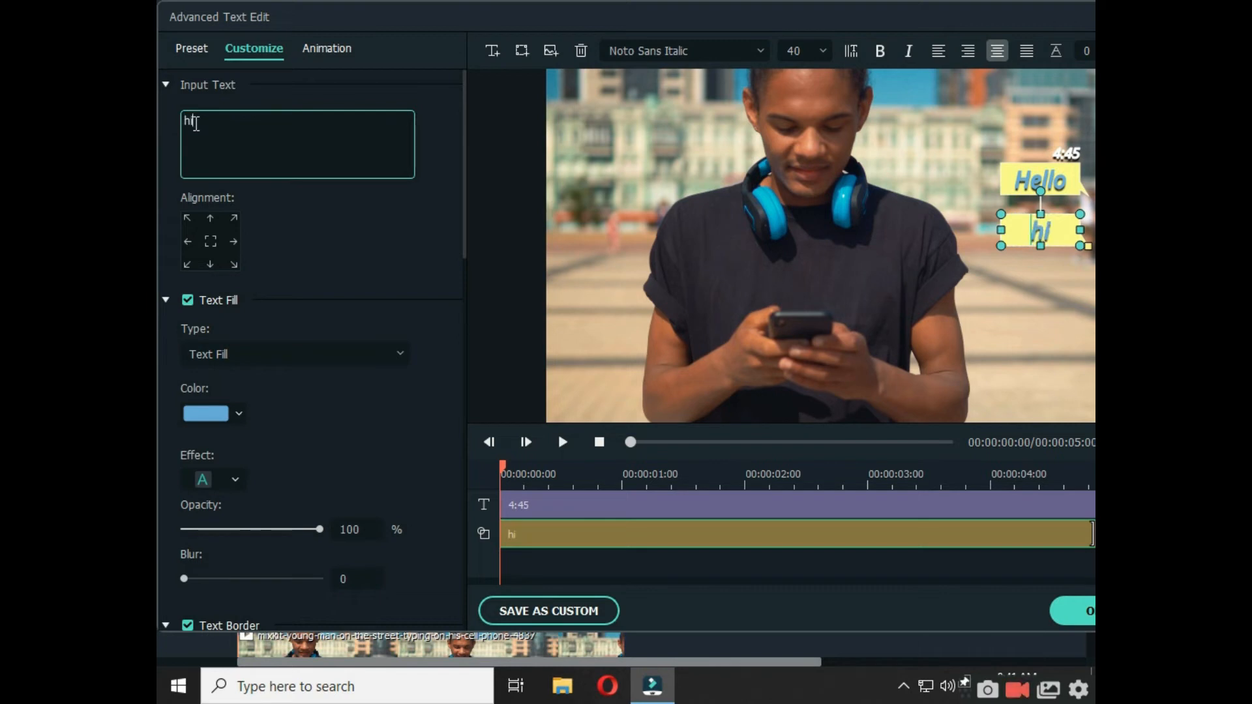
key(BackSpace)
key(BackSpace)
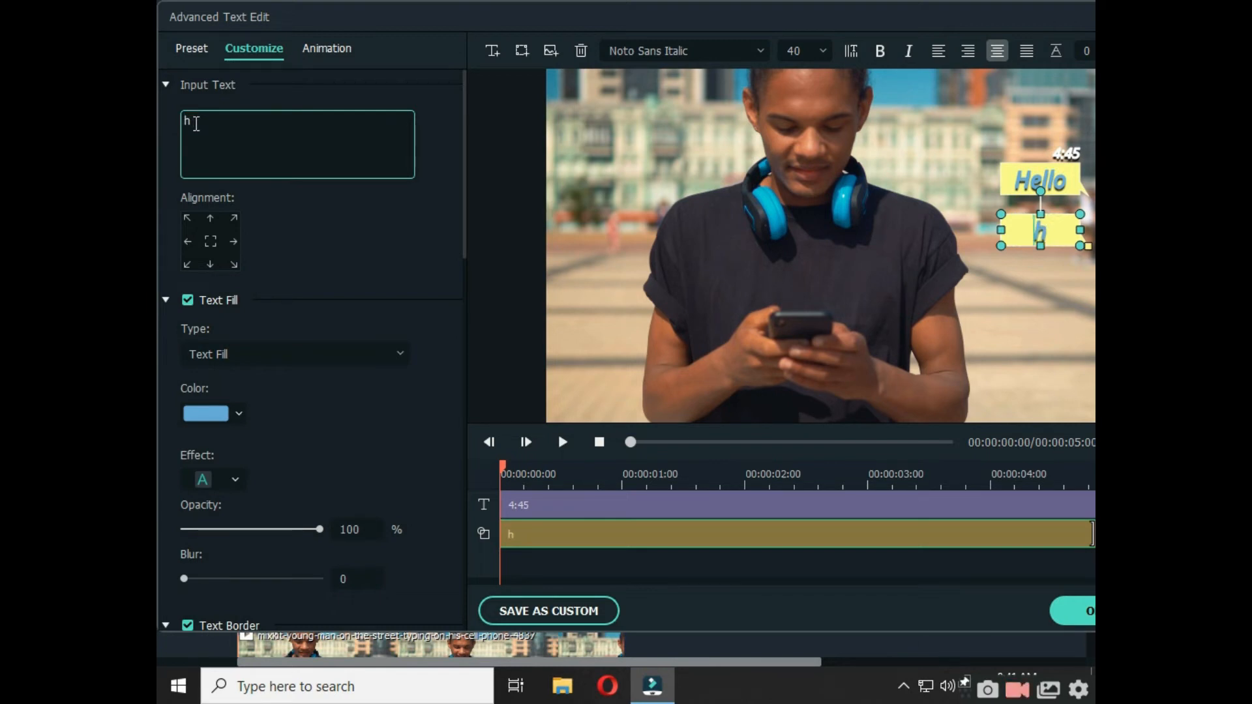
text(HI)
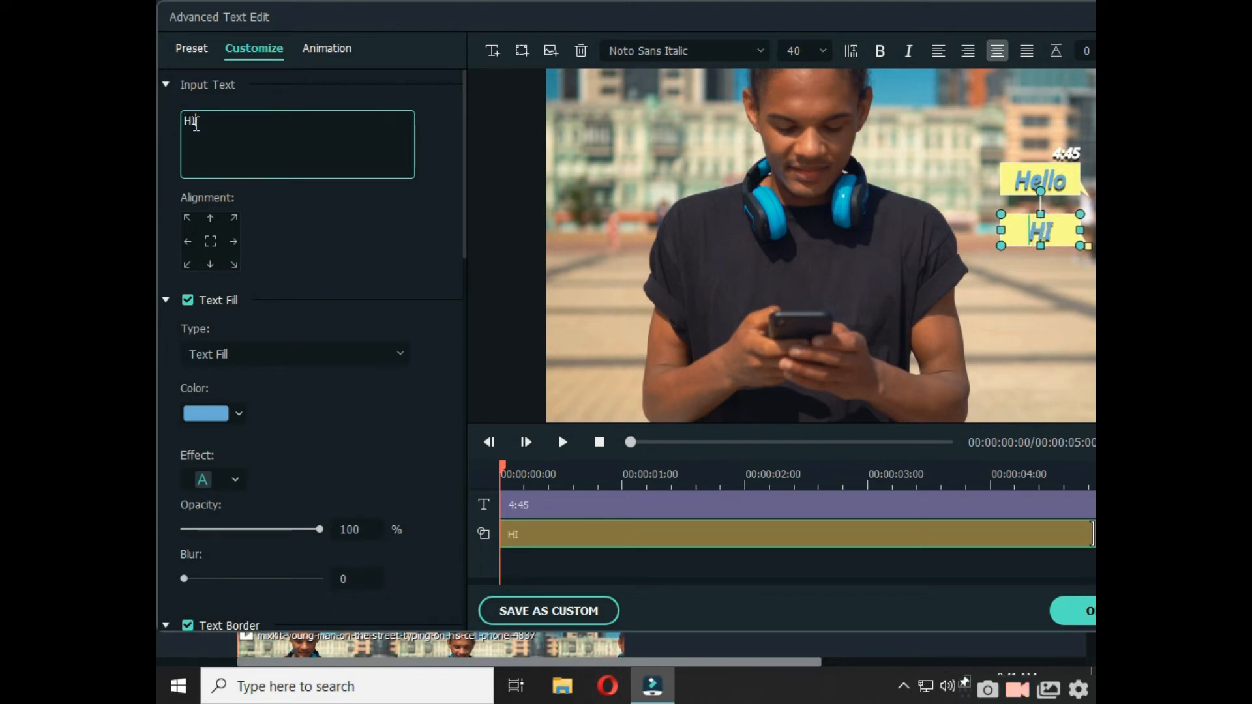
Try several text fill colors on the HI text, including magenta, dark purple and bright cyan.
click(246, 414)
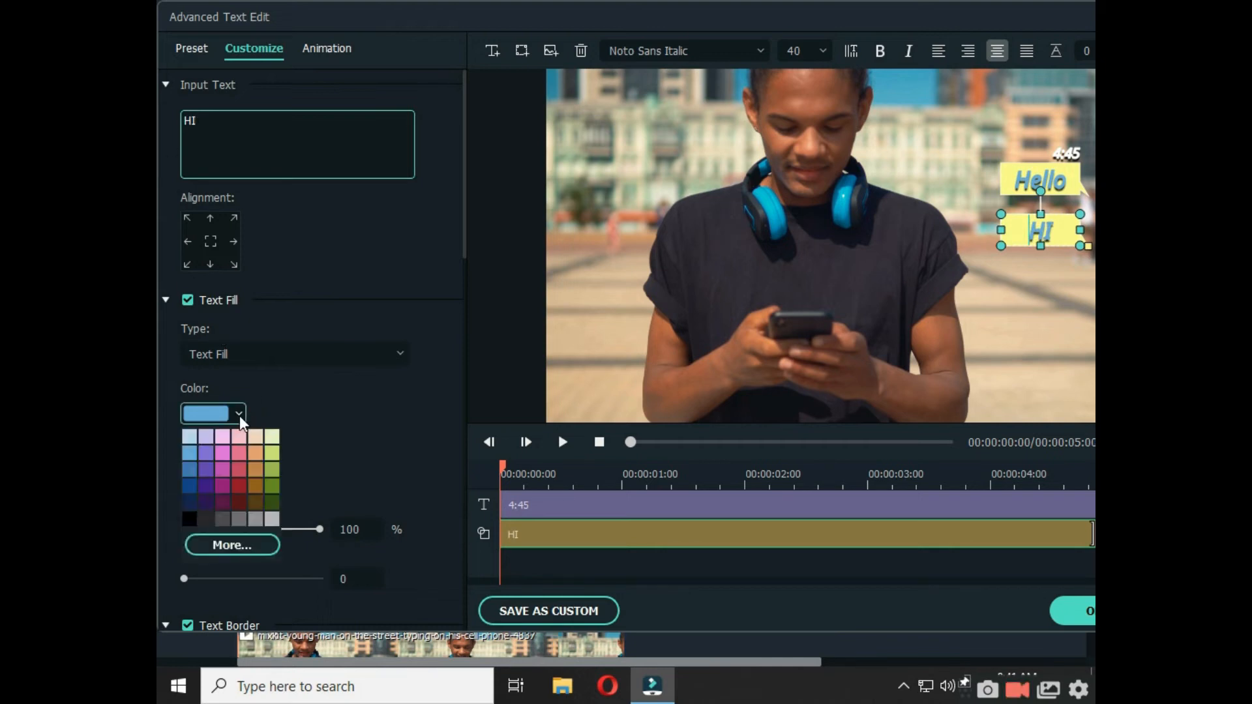
click(219, 467)
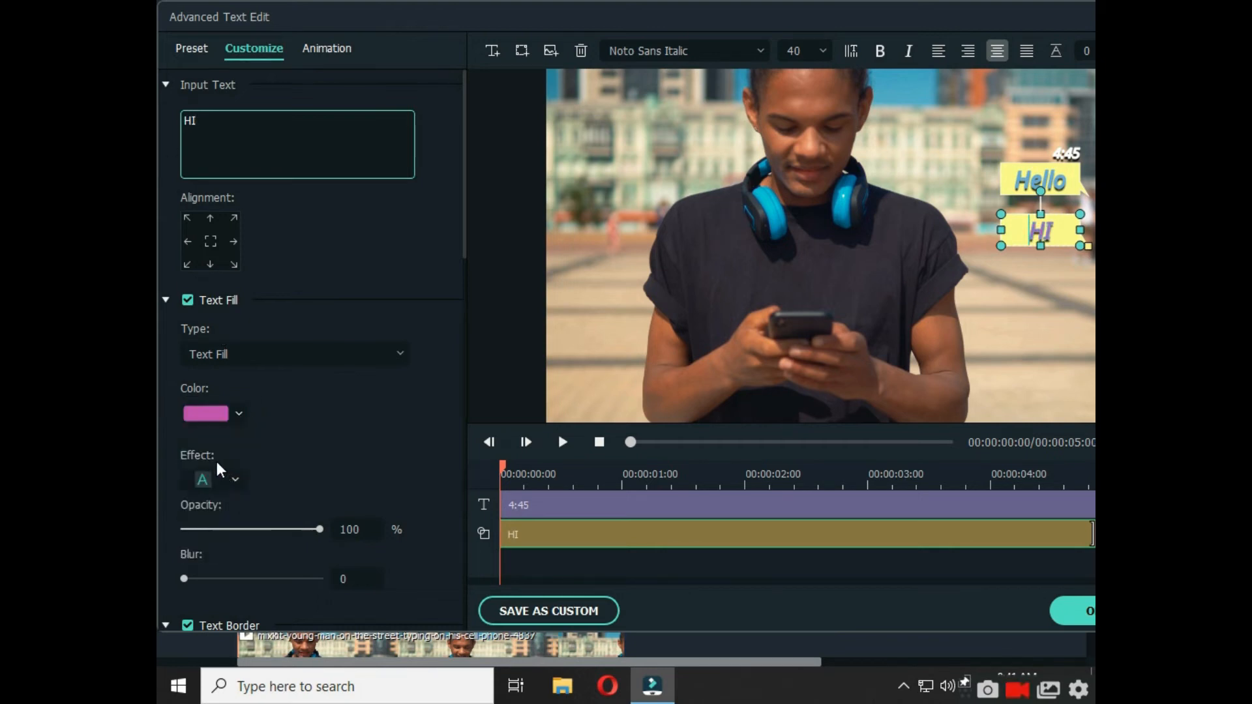
click(239, 416)
click(255, 455)
click(238, 416)
click(207, 502)
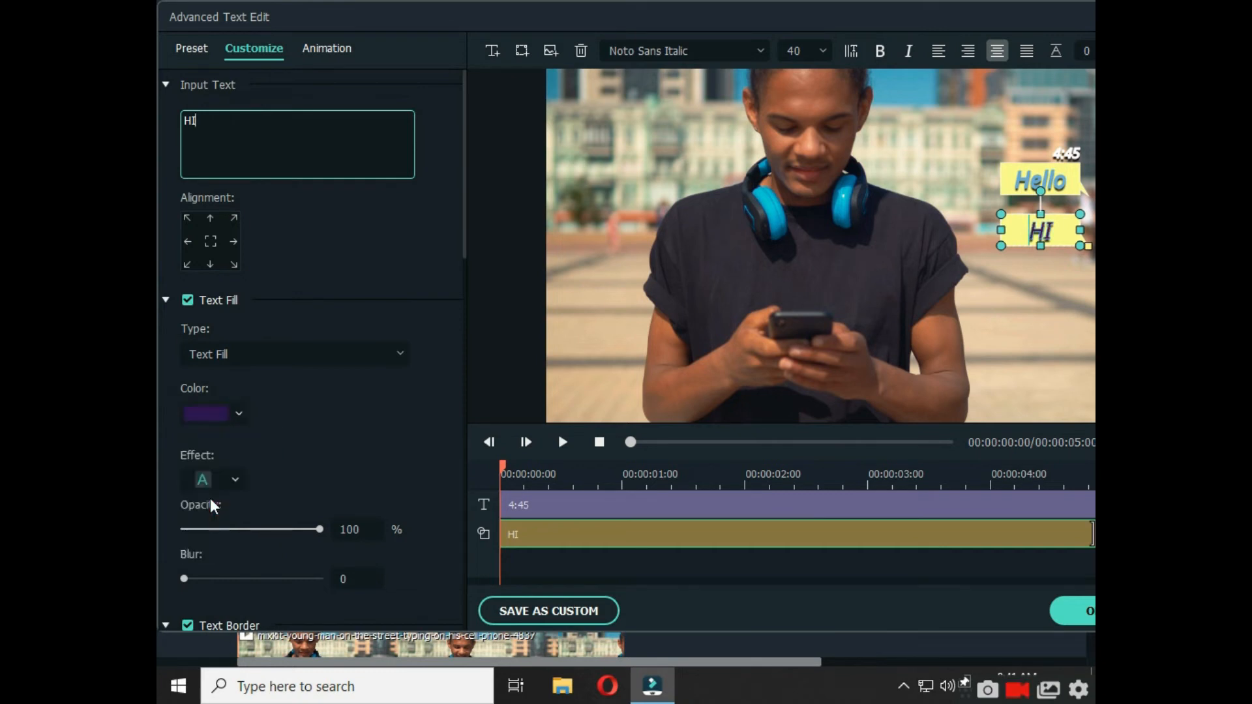
click(239, 415)
click(260, 545)
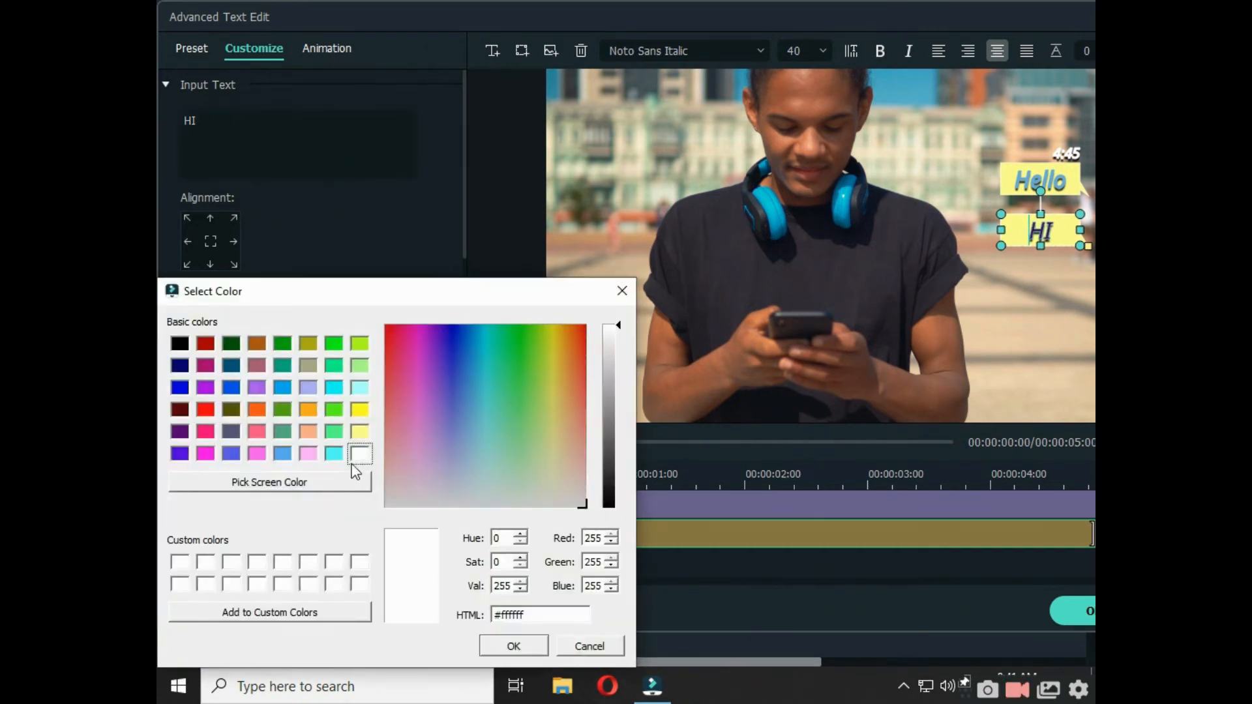
click(333, 454)
click(513, 646)
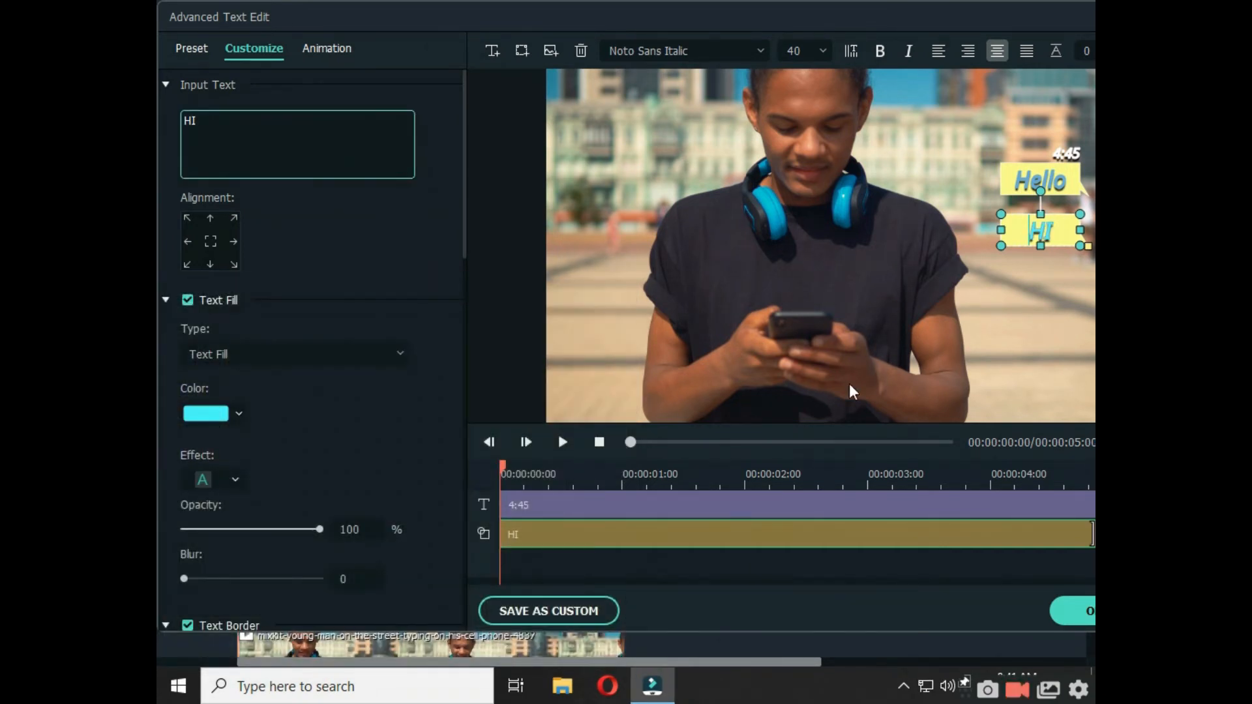
Widen the HI bubble slightly and set its text fill to white (#ffffff).
drag(1003, 229, 998, 229)
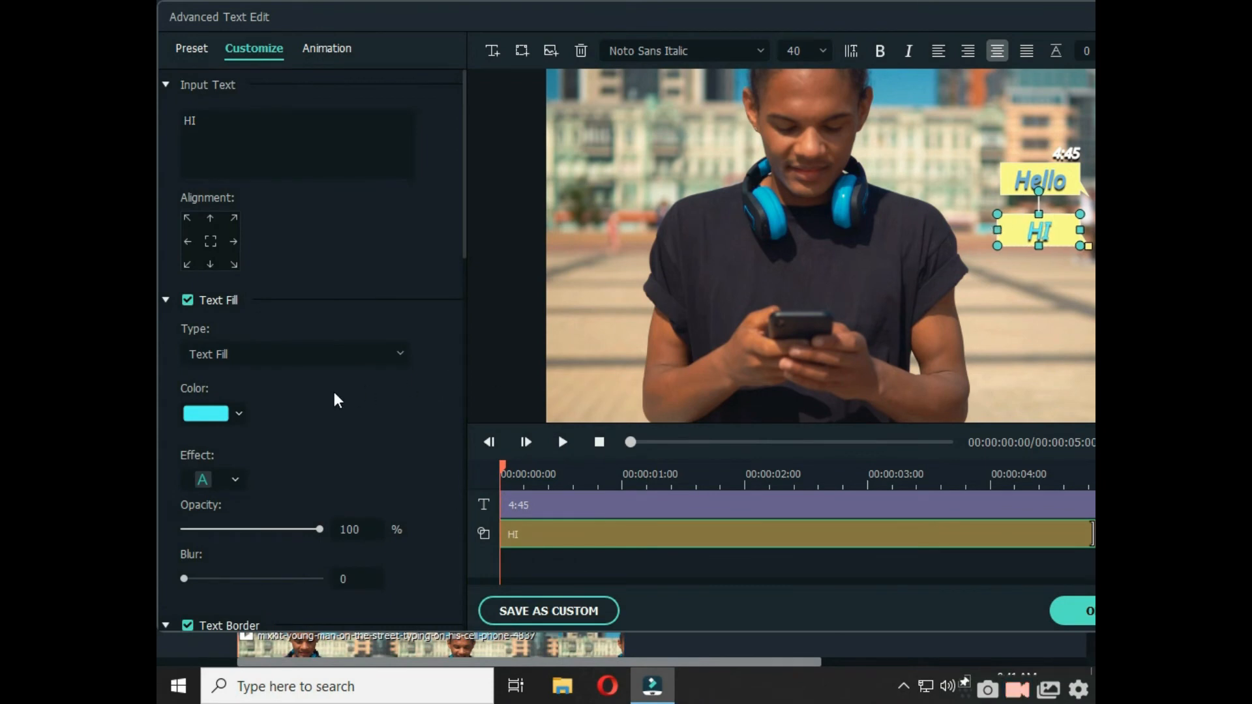
click(240, 413)
click(241, 545)
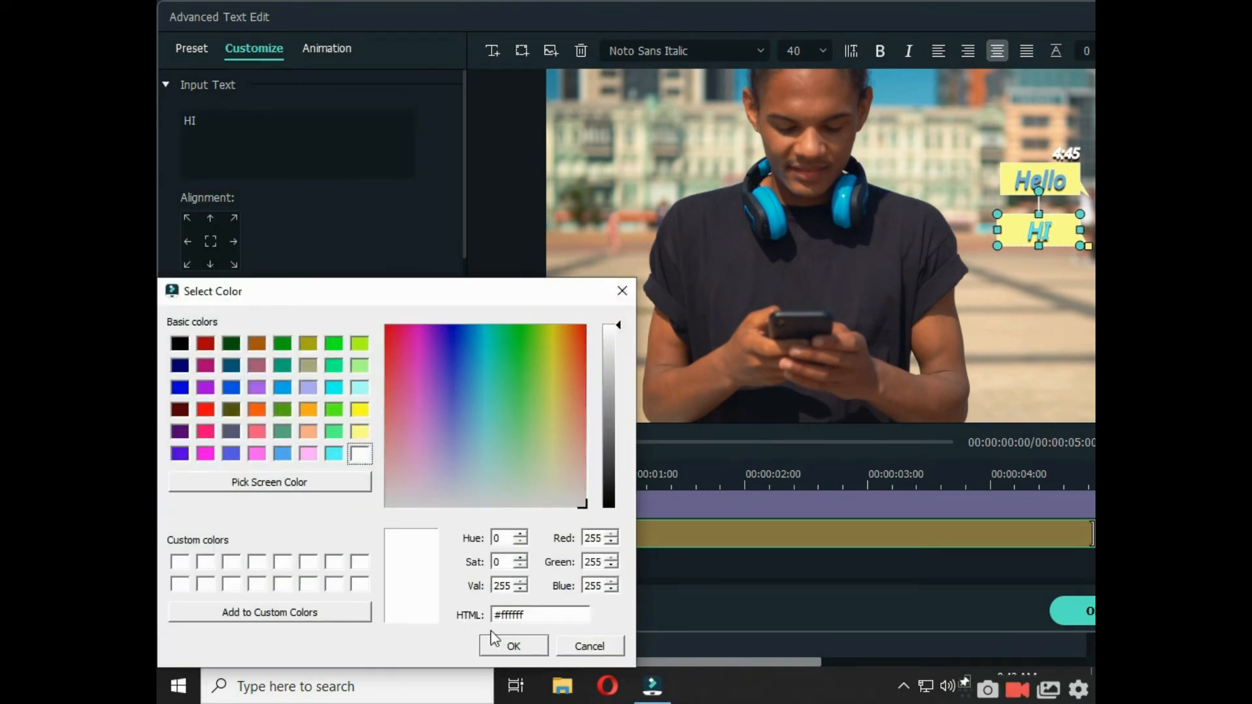
click(529, 647)
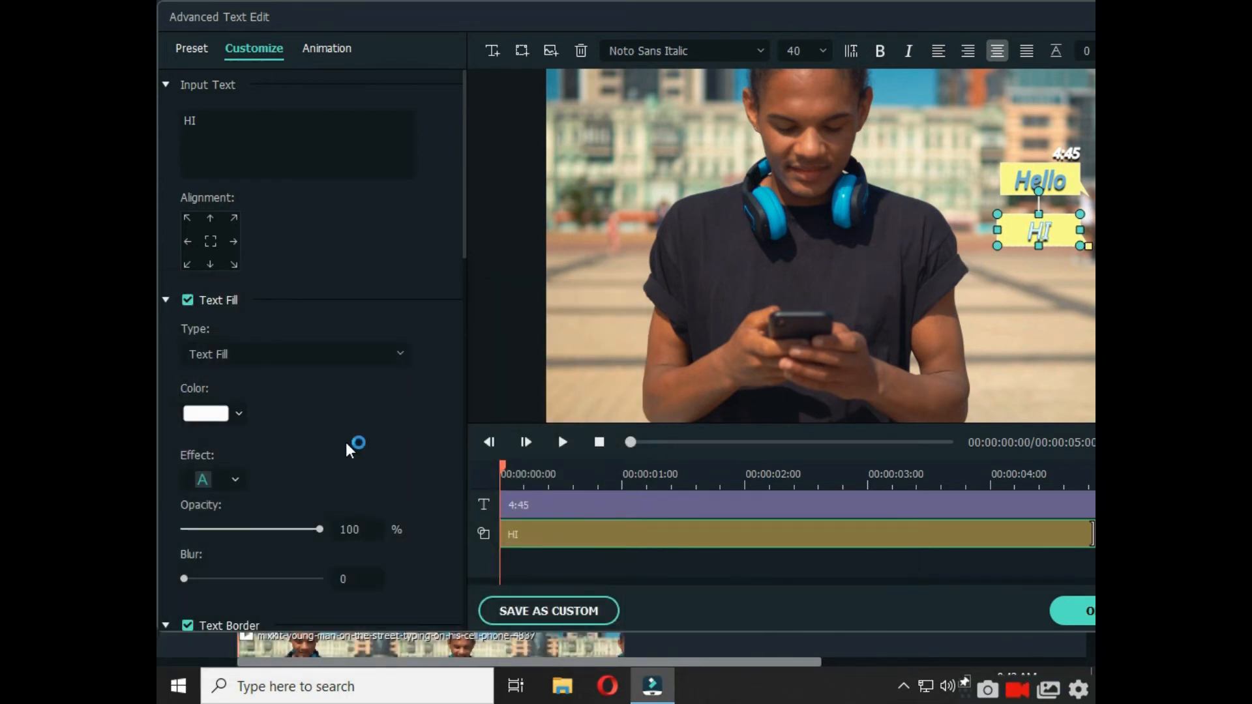
Set the HI text's border color to white (#ffffff).
scroll(293, 476, down, 2)
click(238, 579)
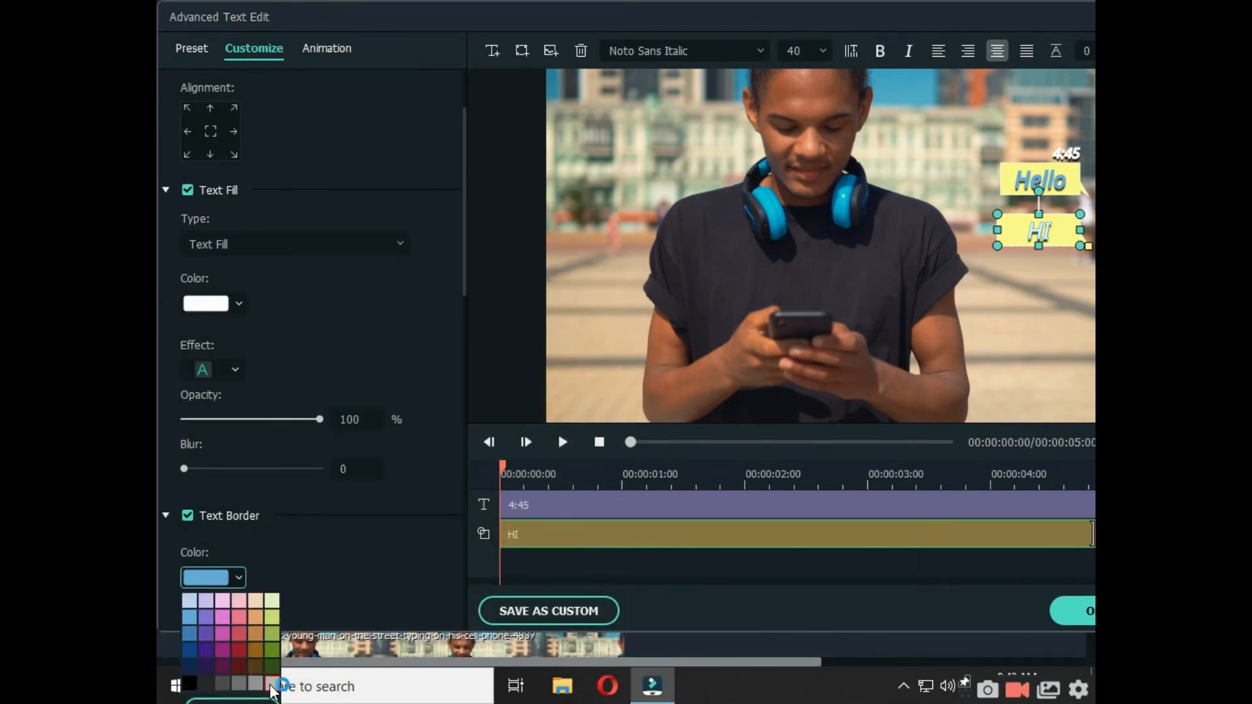
click(234, 699)
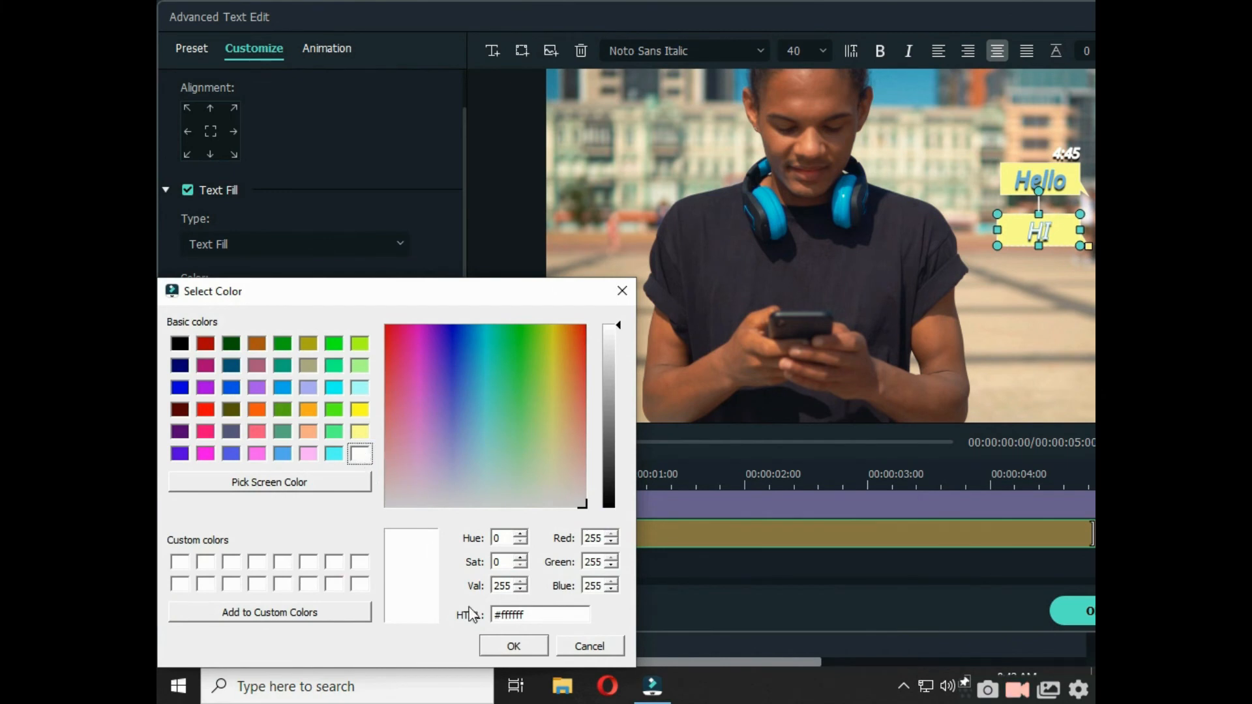
click(514, 646)
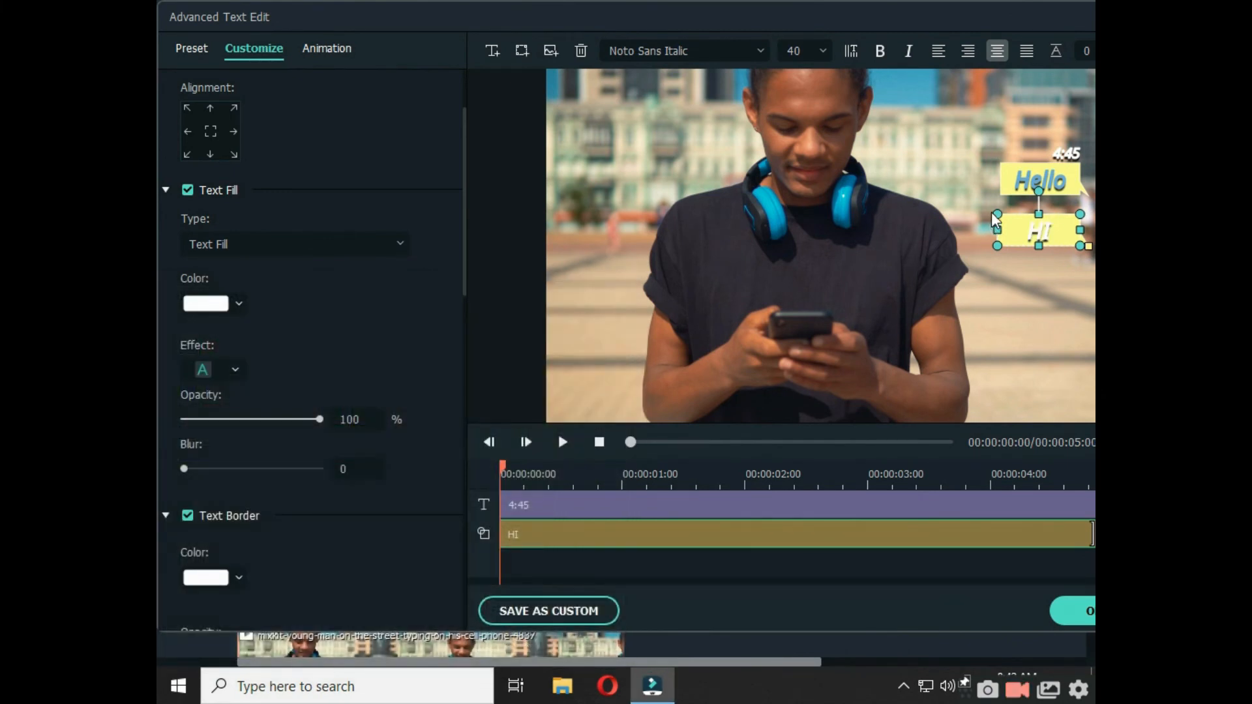
Enlarge and lower the HI bubble slightly, and turn off its text border.
drag(997, 212, 1040, 248)
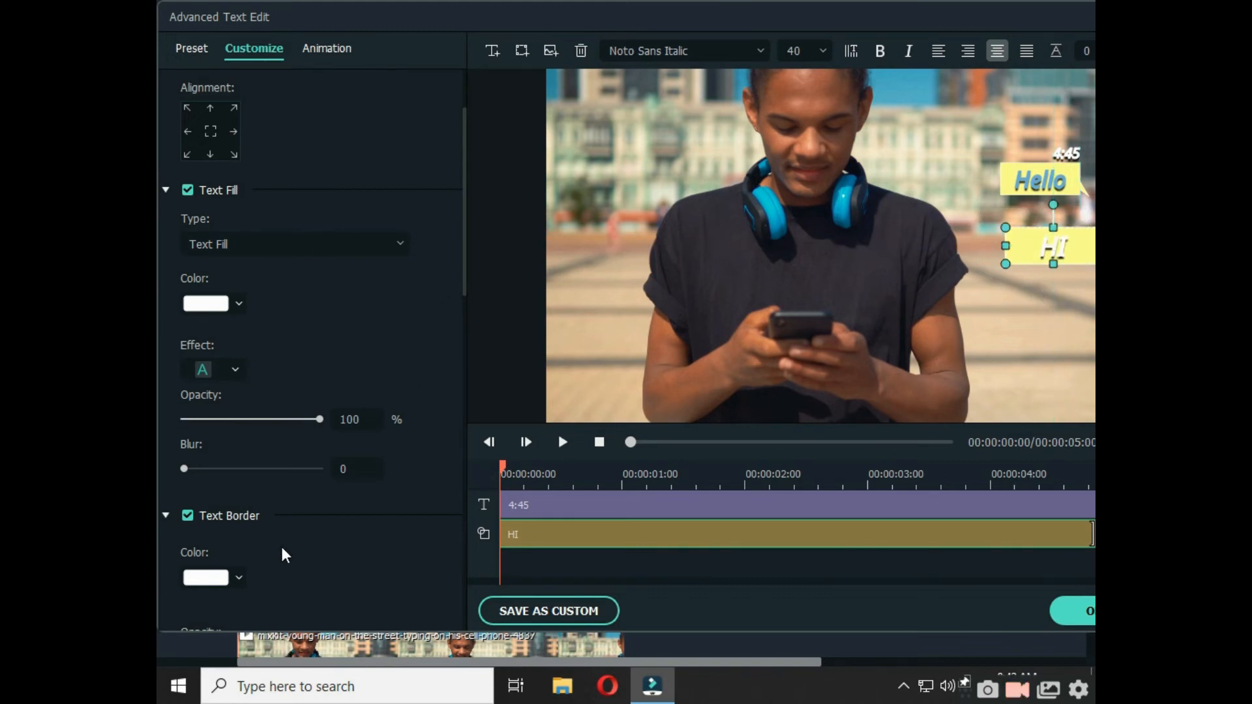
click(188, 516)
scroll(265, 478, down, 4)
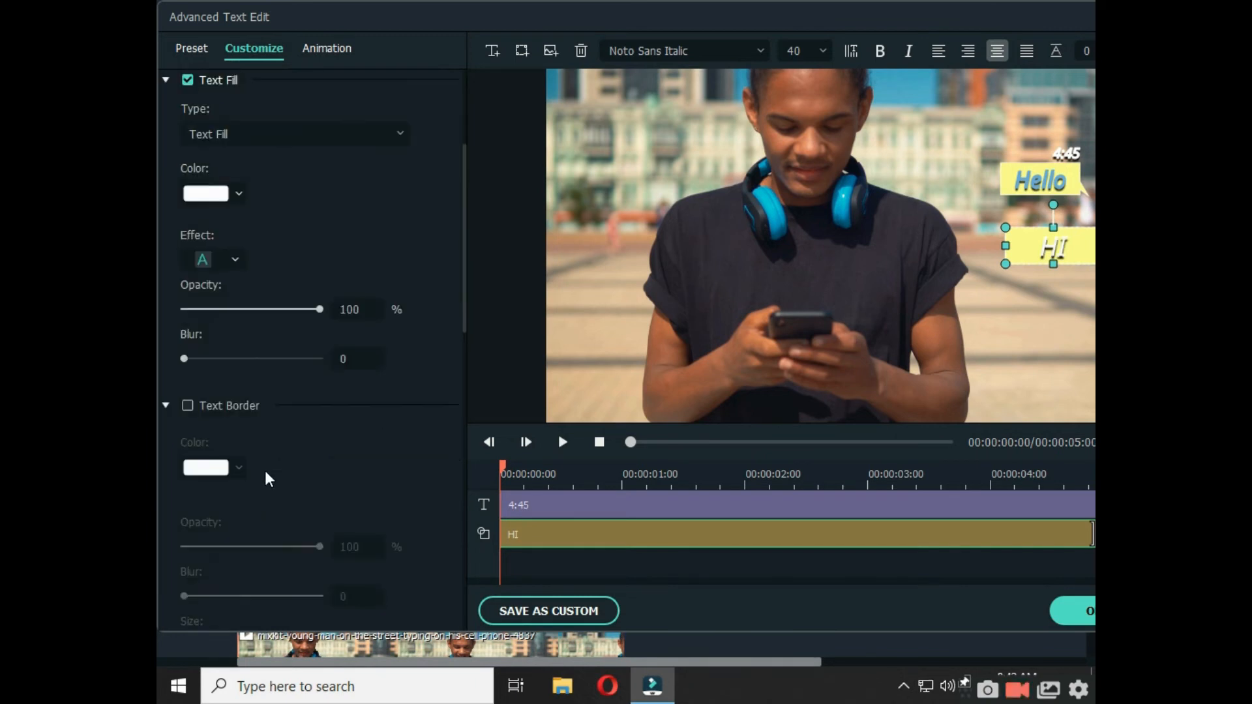
click(201, 577)
click(187, 577)
scroll(248, 346, up, 1)
scroll(251, 352, up, 1)
click(216, 193)
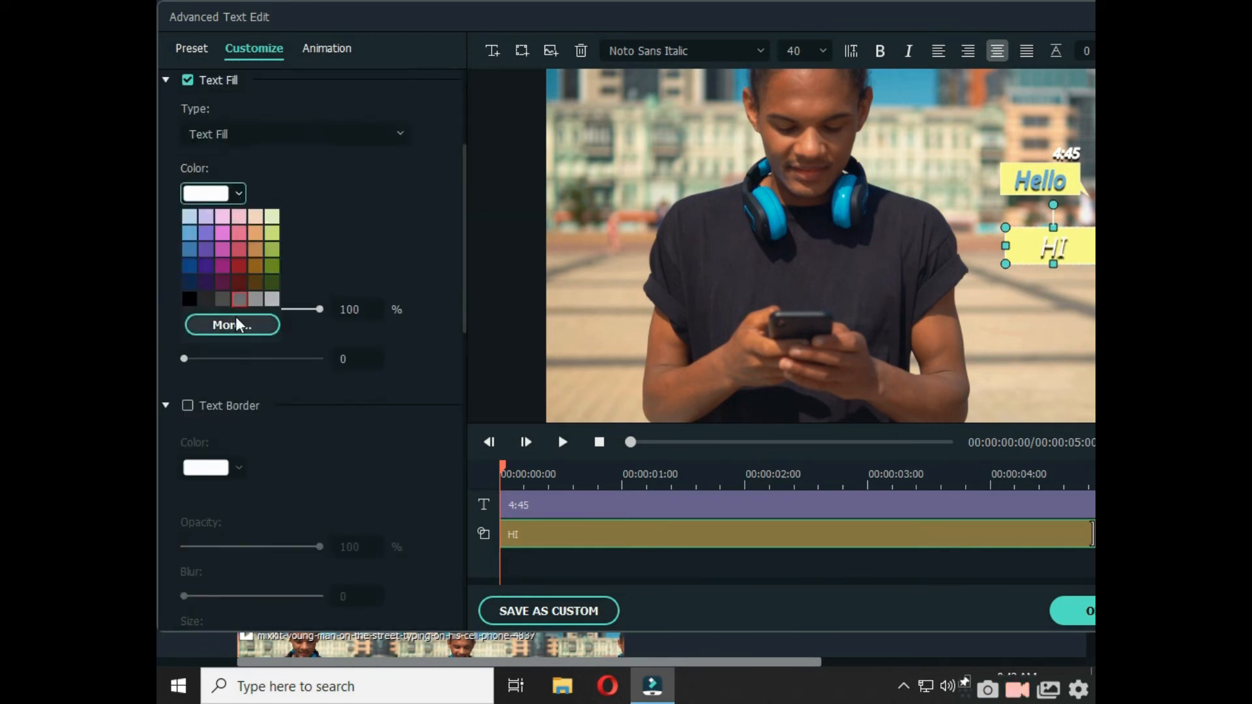
click(241, 324)
click(532, 435)
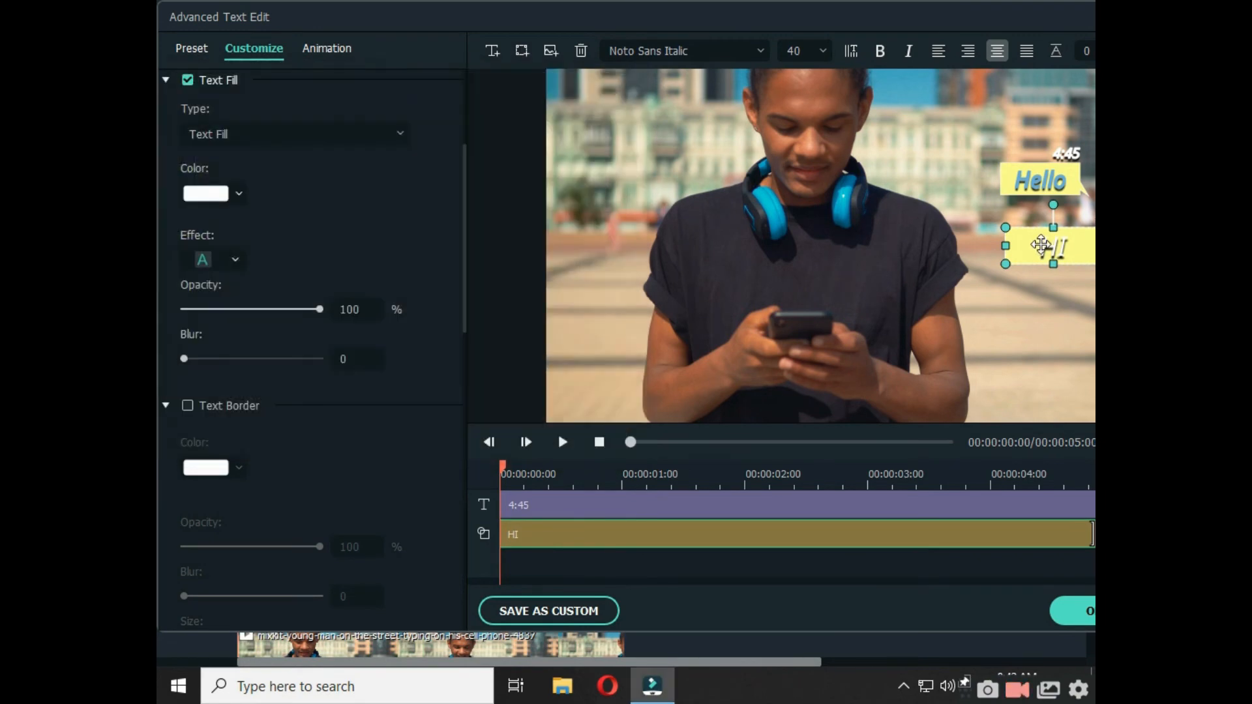
Shift the HI bubble away from the frame's edge and set its shape fill to light pink.
mouse_move(1046, 247)
mouse_down()
mouse_move(1026, 247)
mouse_move(1032, 270)
mouse_move(979, 249)
mouse_move(1028, 247)
mouse_up()
scroll(307, 458, down, 6)
click(242, 416)
click(233, 546)
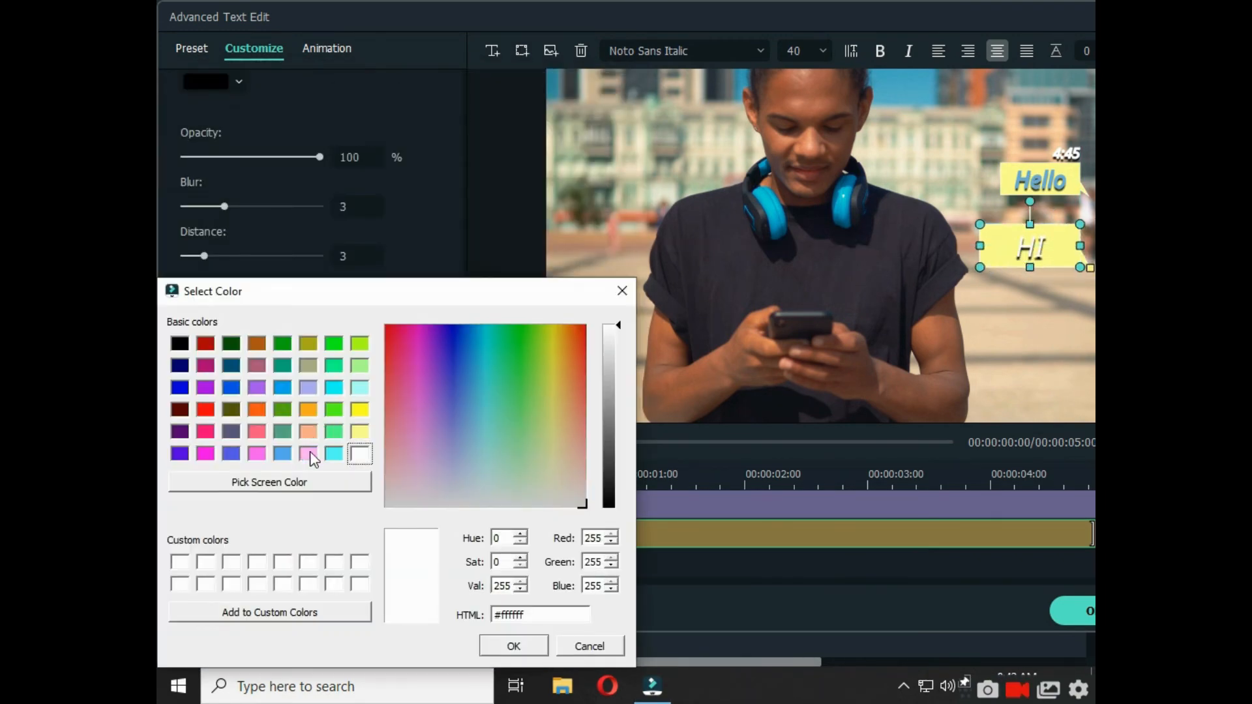
click(312, 450)
click(506, 645)
Try a light green (#aaff7f) shape fill on the HI bubble.
click(231, 548)
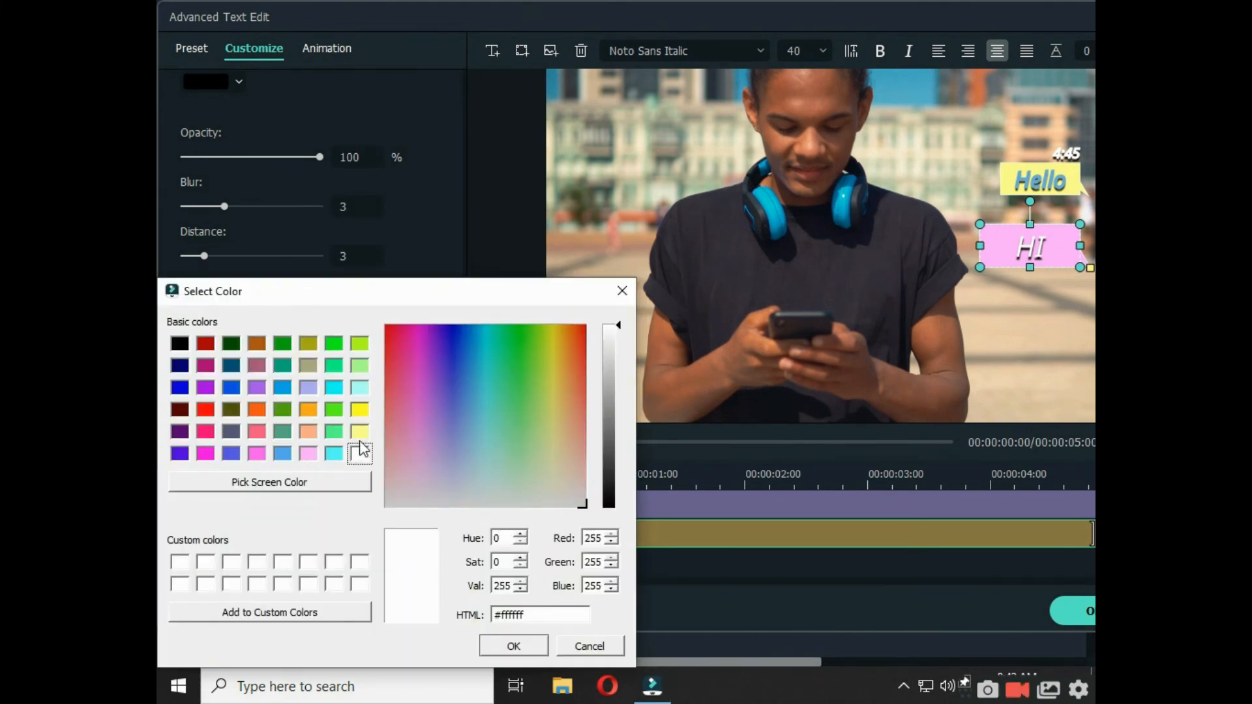
click(358, 367)
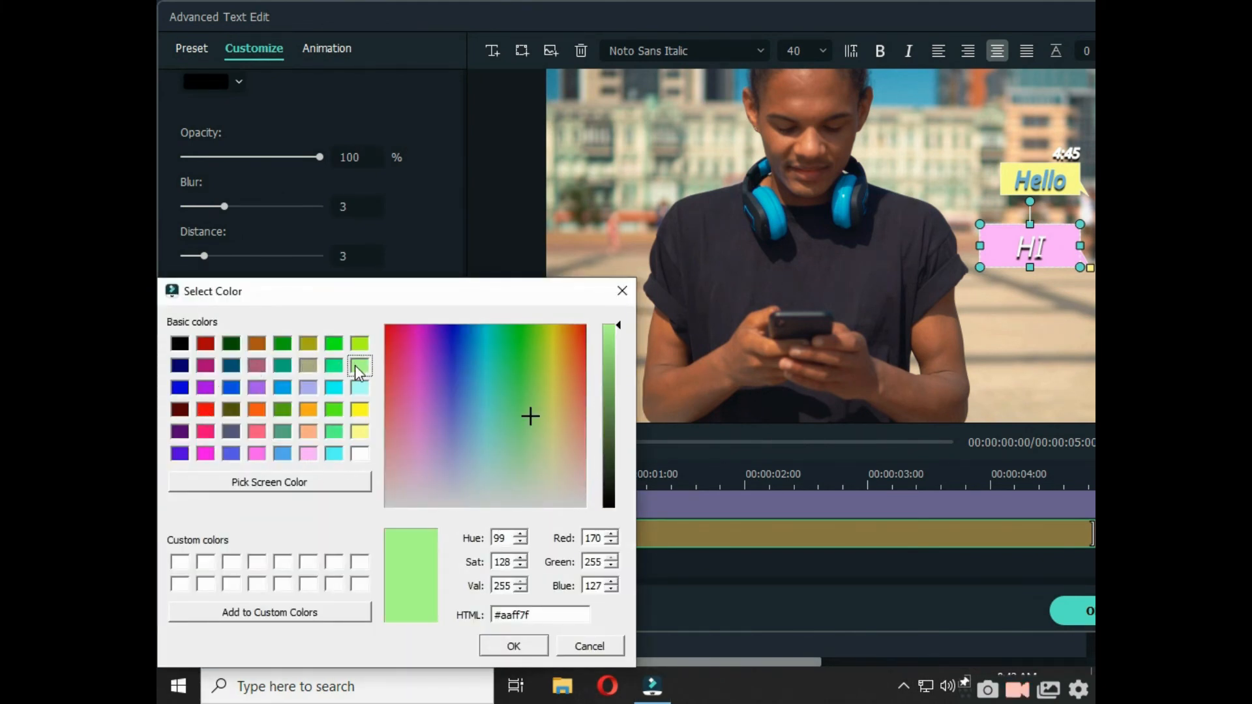
click(534, 647)
Set the HI bubble's shape fill to light cyan from the basic colors.
click(246, 423)
click(282, 544)
mouse_move(621, 328)
mouse_down()
mouse_move(620, 395)
mouse_move(620, 325)
mouse_up()
click(549, 375)
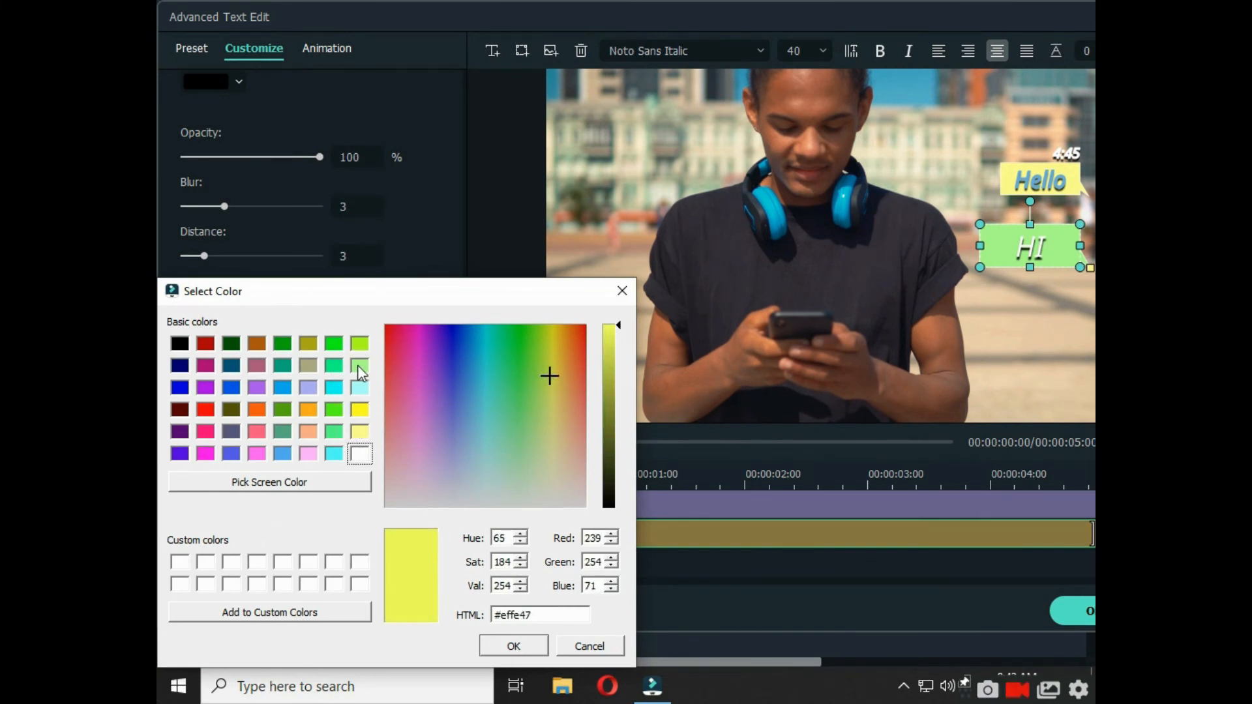
click(359, 387)
click(514, 647)
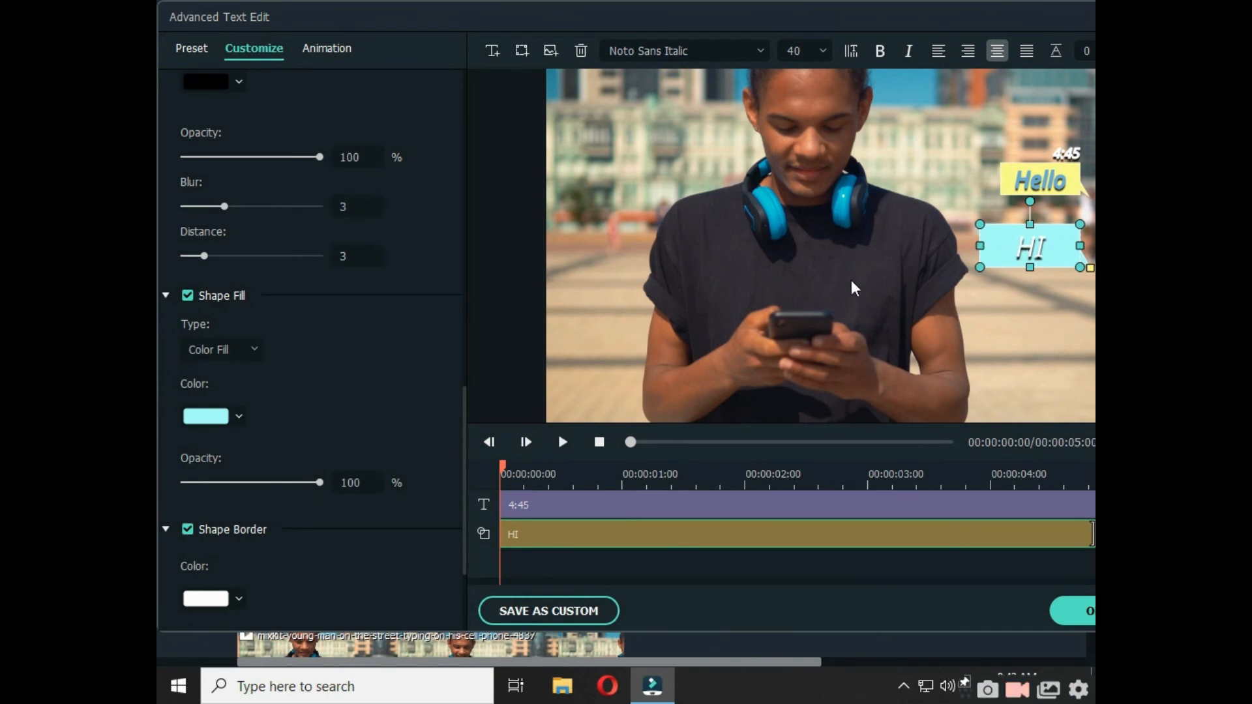
Shrink the HI bubble to about the Hello bubble's size, nudge it up slightly, and apply the title edits.
drag(995, 236, 999, 240)
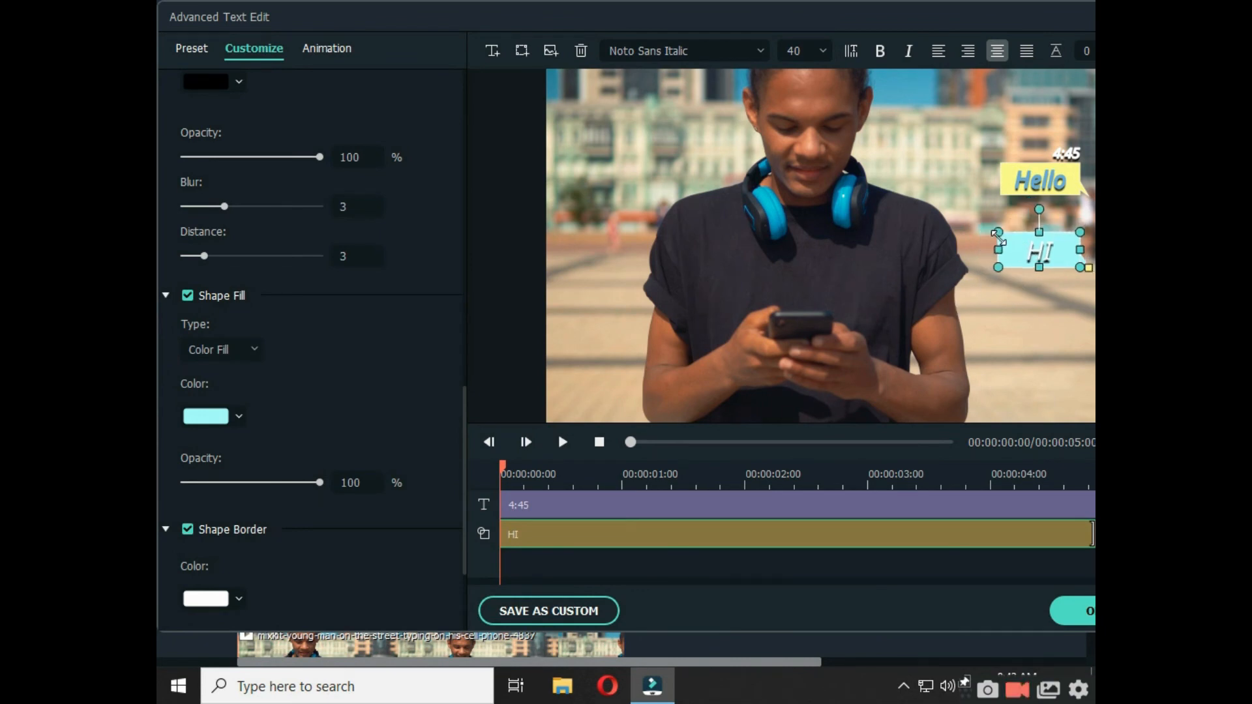
click(1036, 177)
double_click(1035, 177)
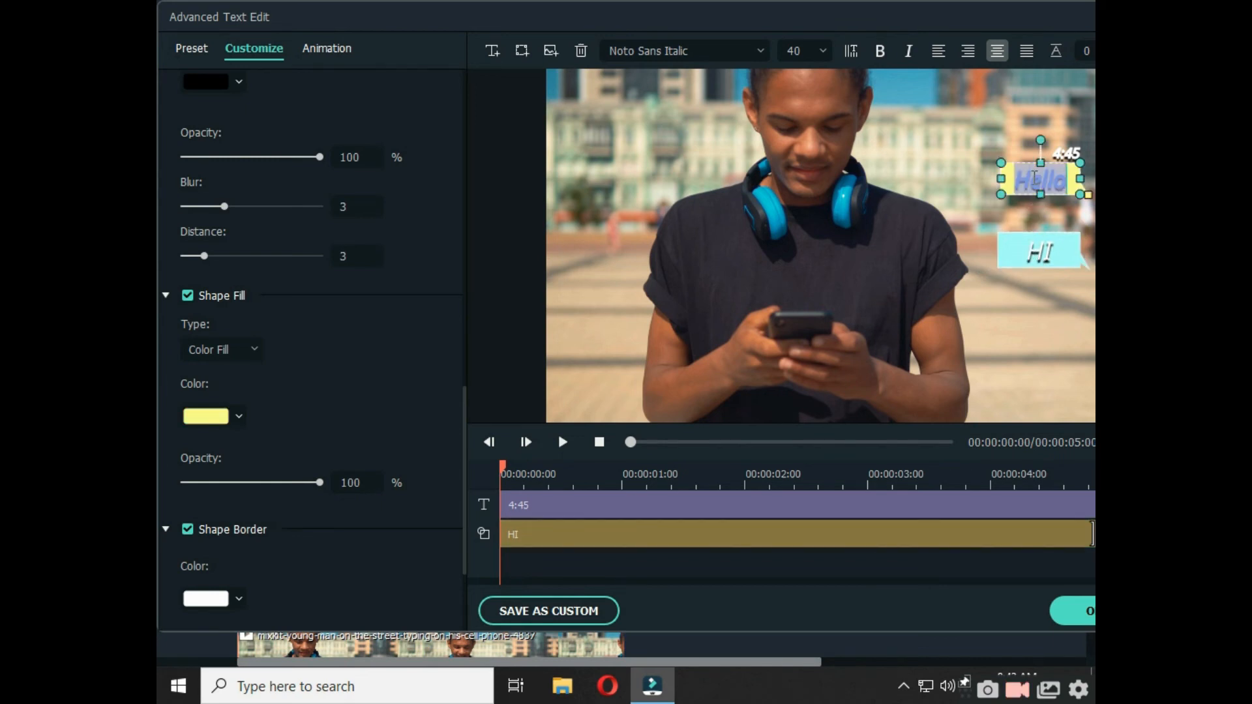
click(1021, 263)
click(325, 52)
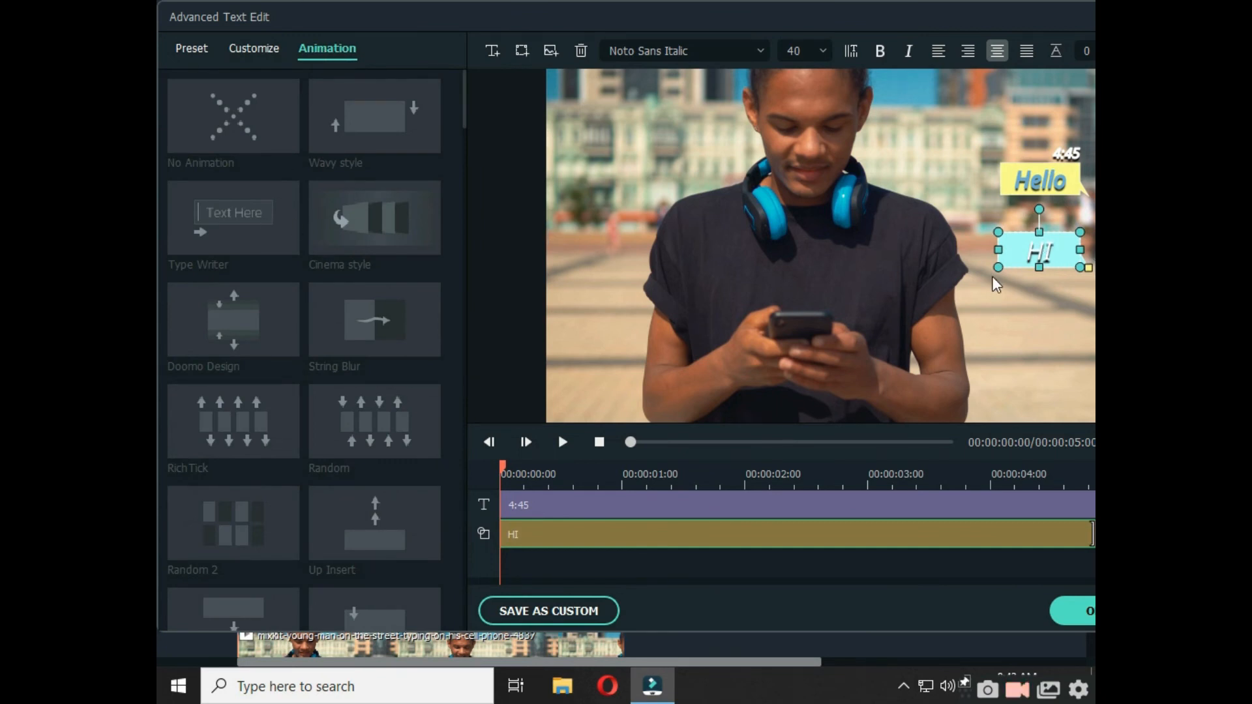
drag(1012, 260, 1012, 256)
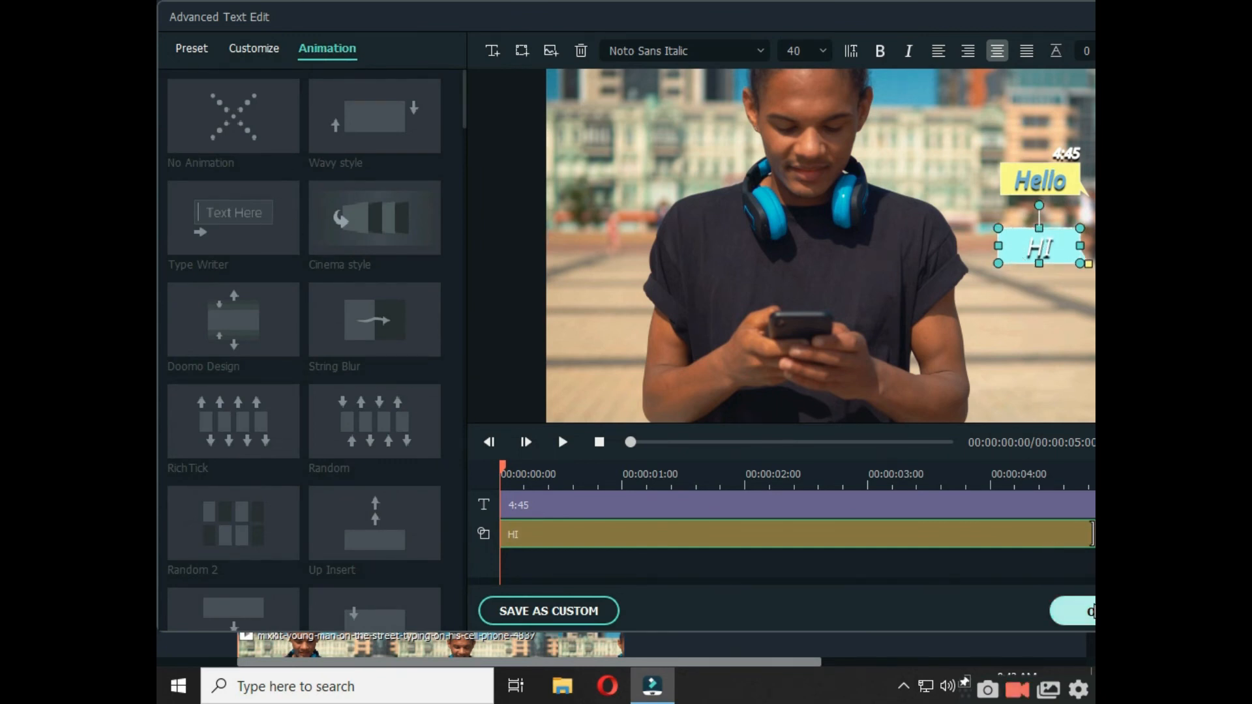
click(1073, 611)
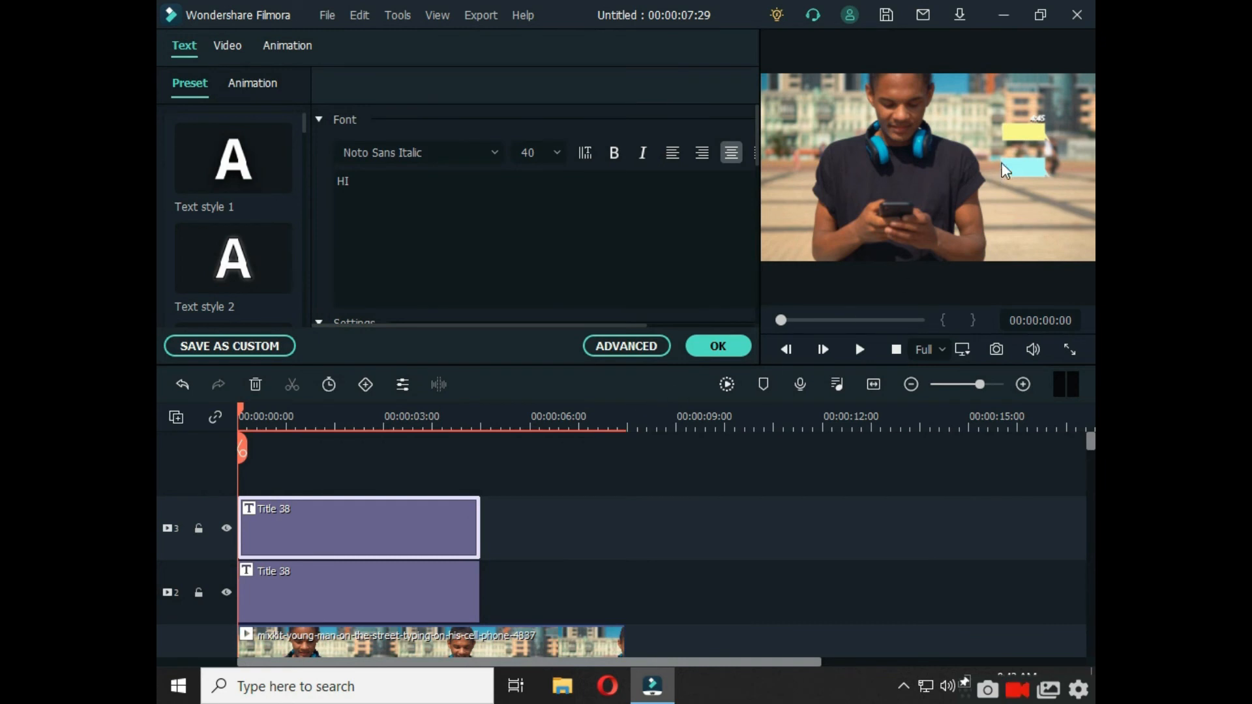
Move the HI title's time label to just above the HI bubble and change its text to 4:46.
click(626, 346)
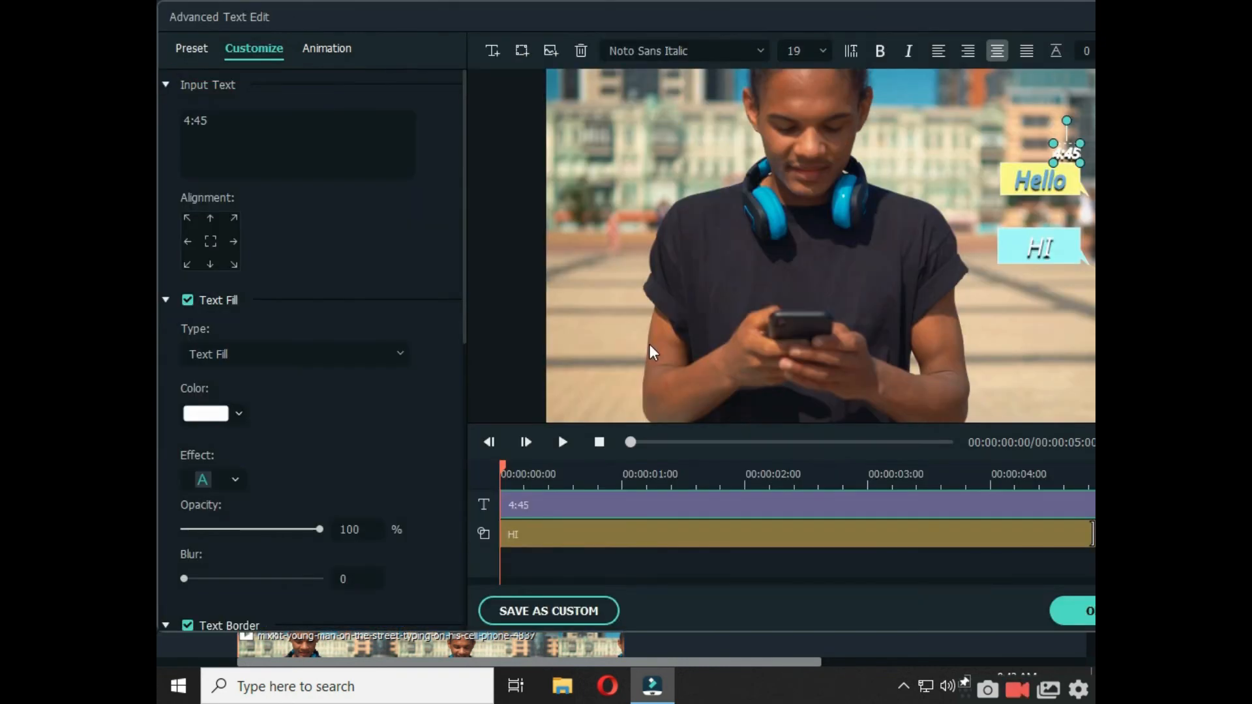
drag(1066, 154, 1042, 249)
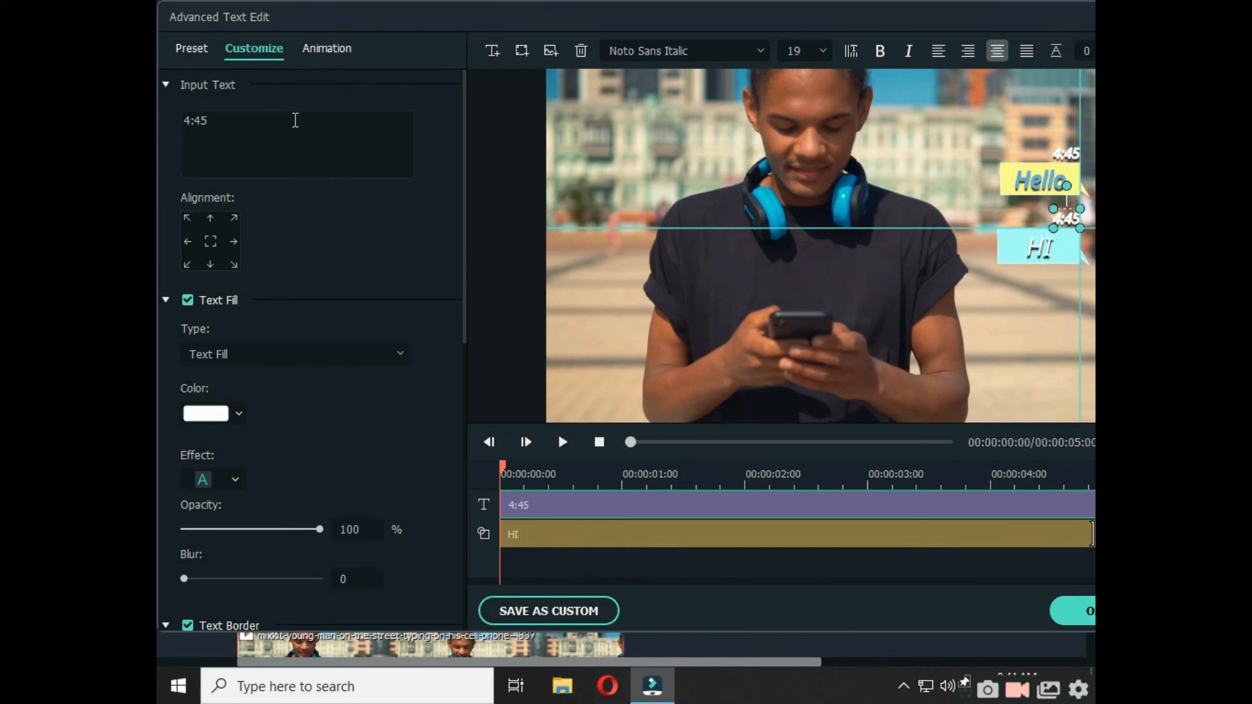
click(220, 123)
key(BackSpace)
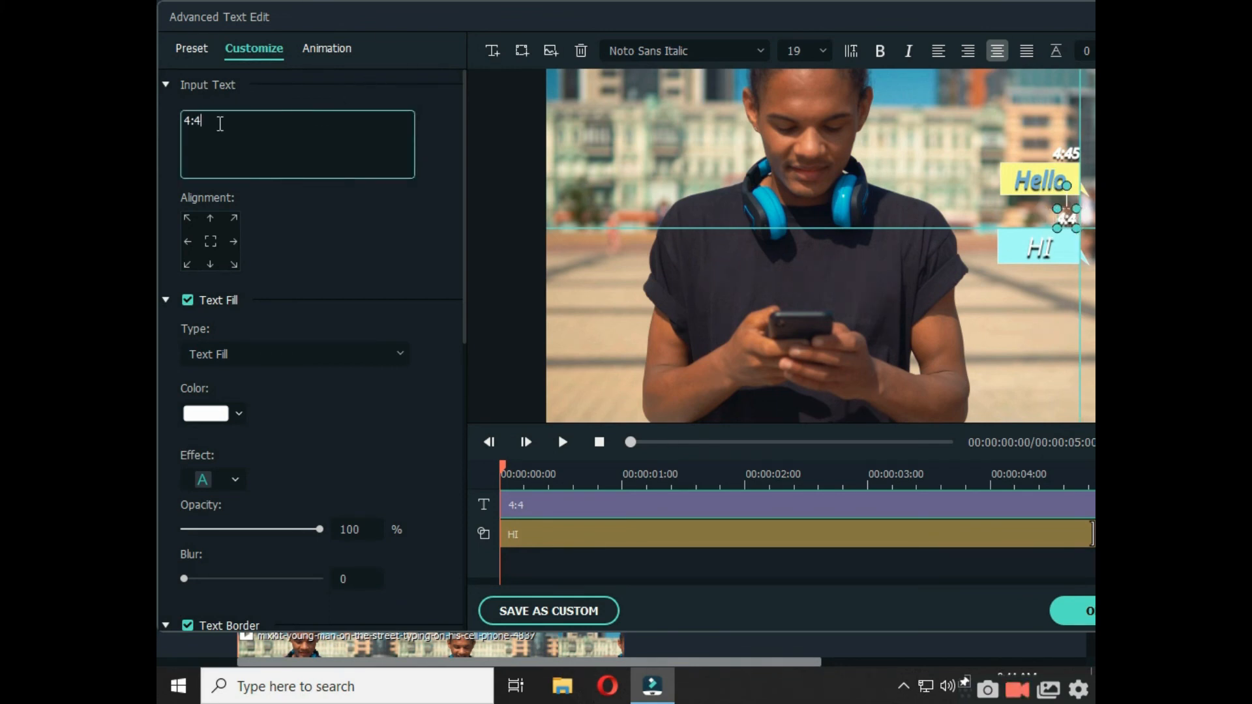
text(6)
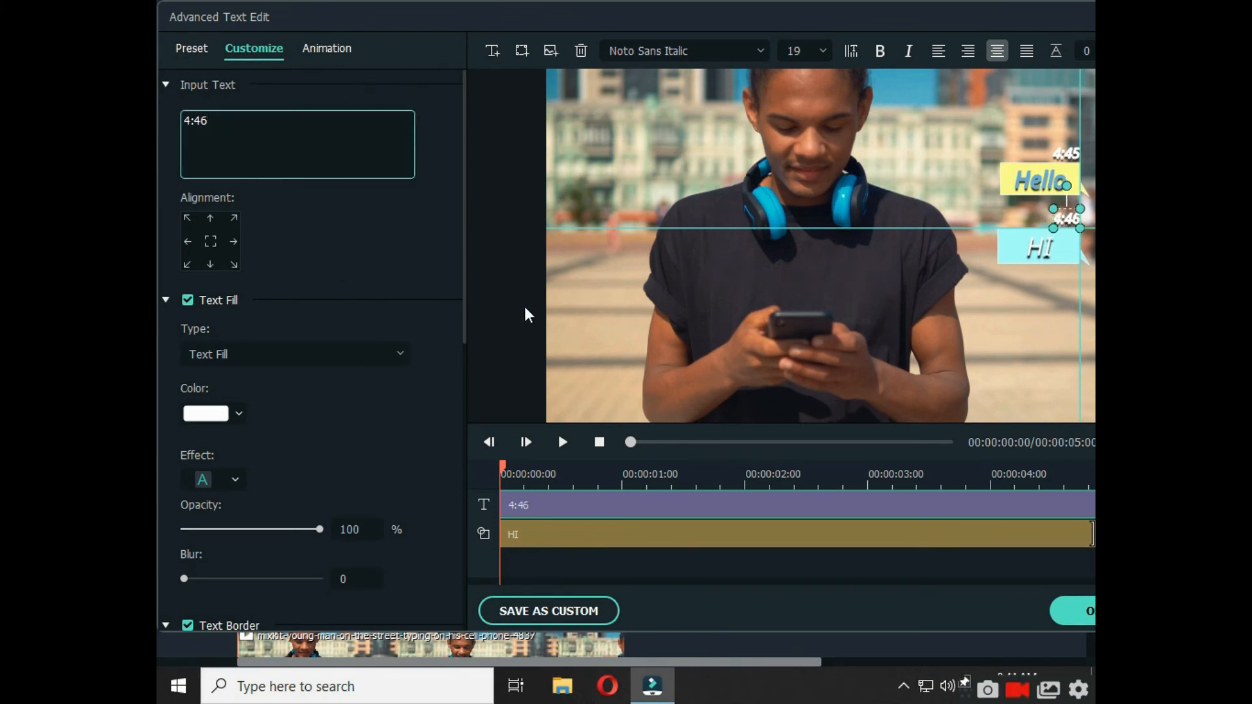
Play back the HI title with its time label and apply the advanced text edits.
click(1029, 309)
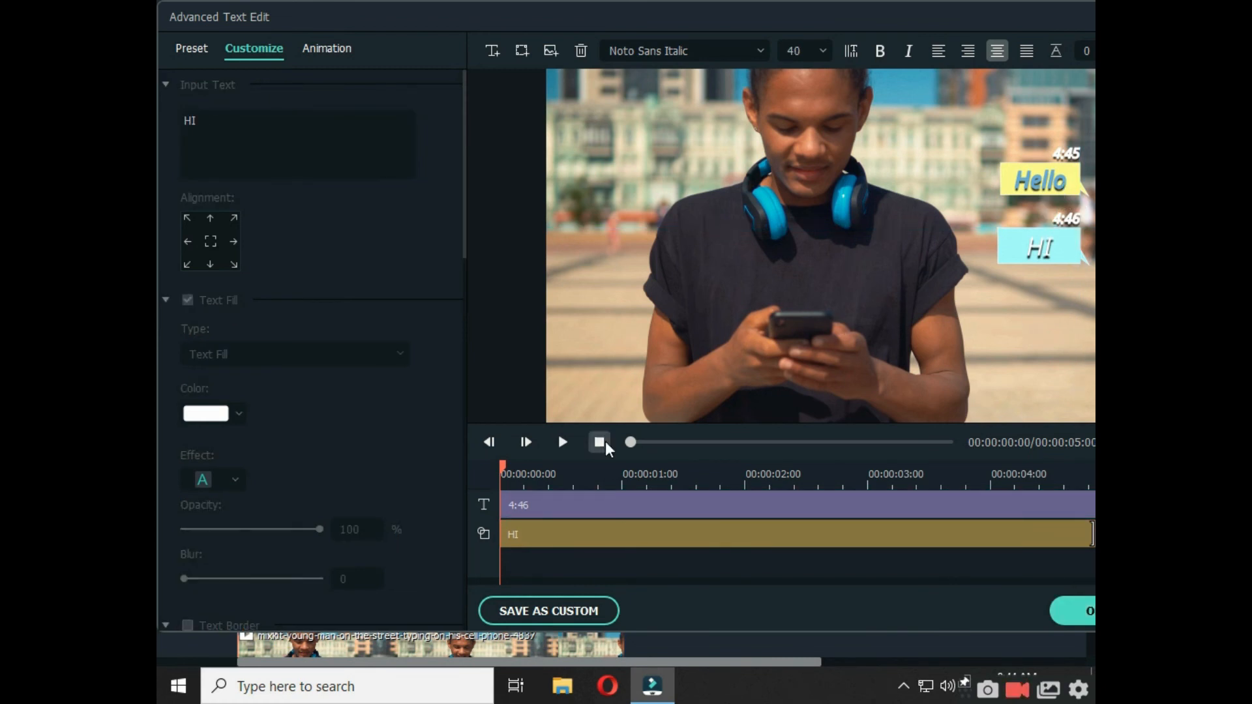
click(564, 443)
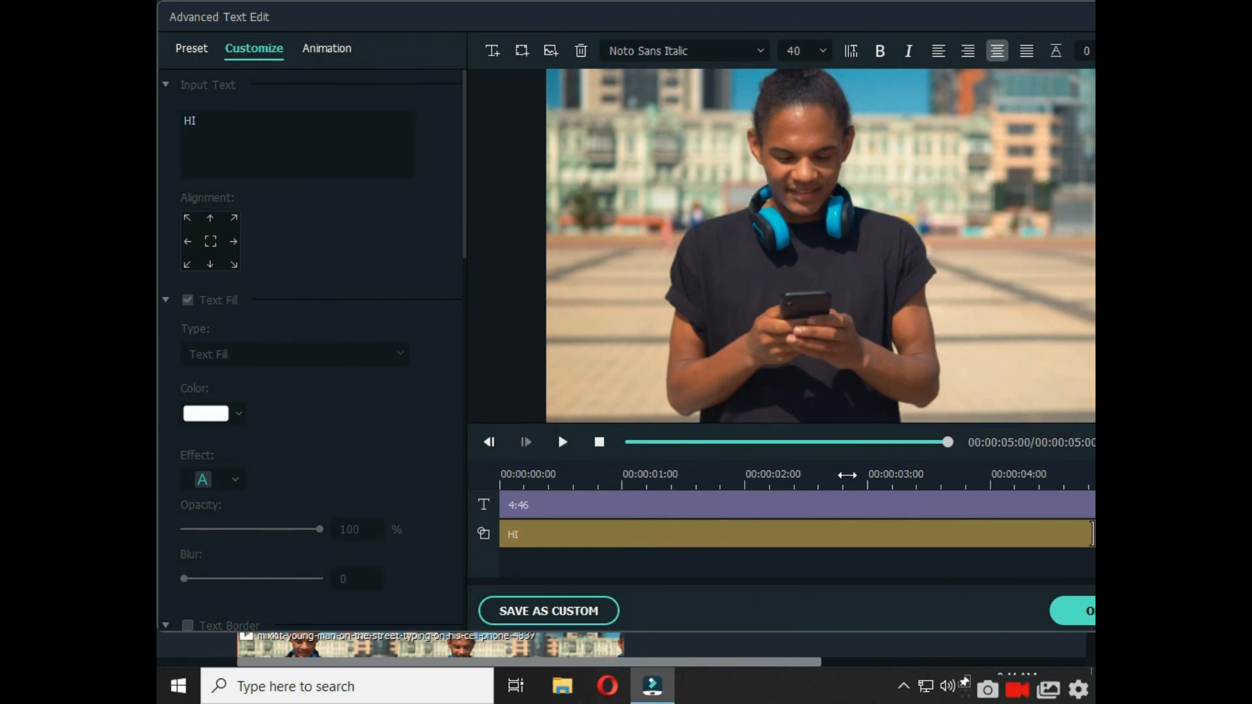
click(1075, 611)
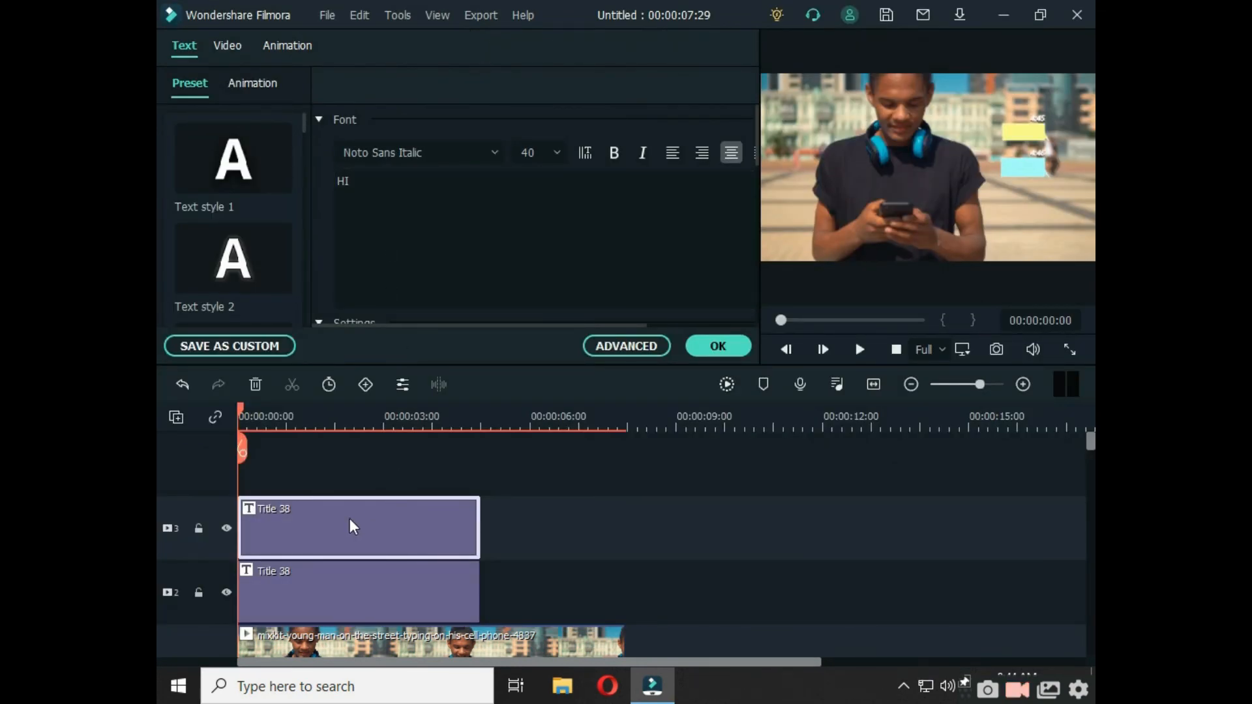
Move the HI title clip later on its track to start at about 3 seconds and end with the video, previewing the timing.
drag(352, 526, 449, 530)
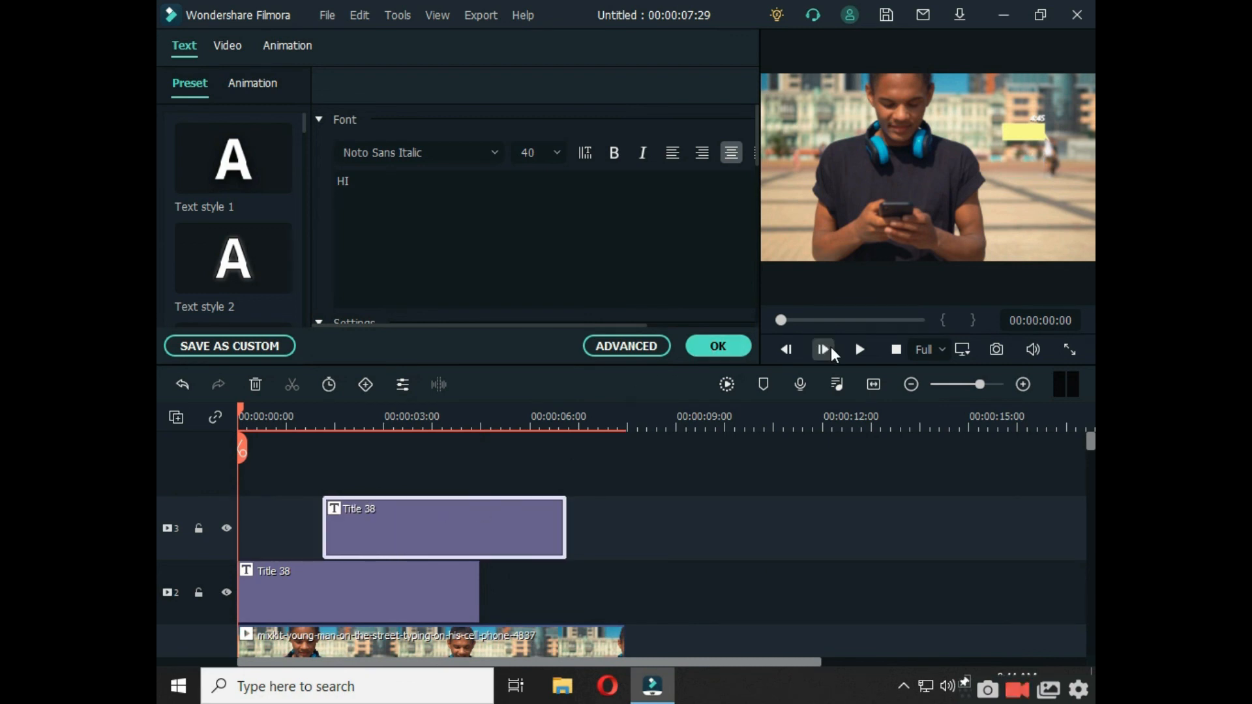
click(859, 348)
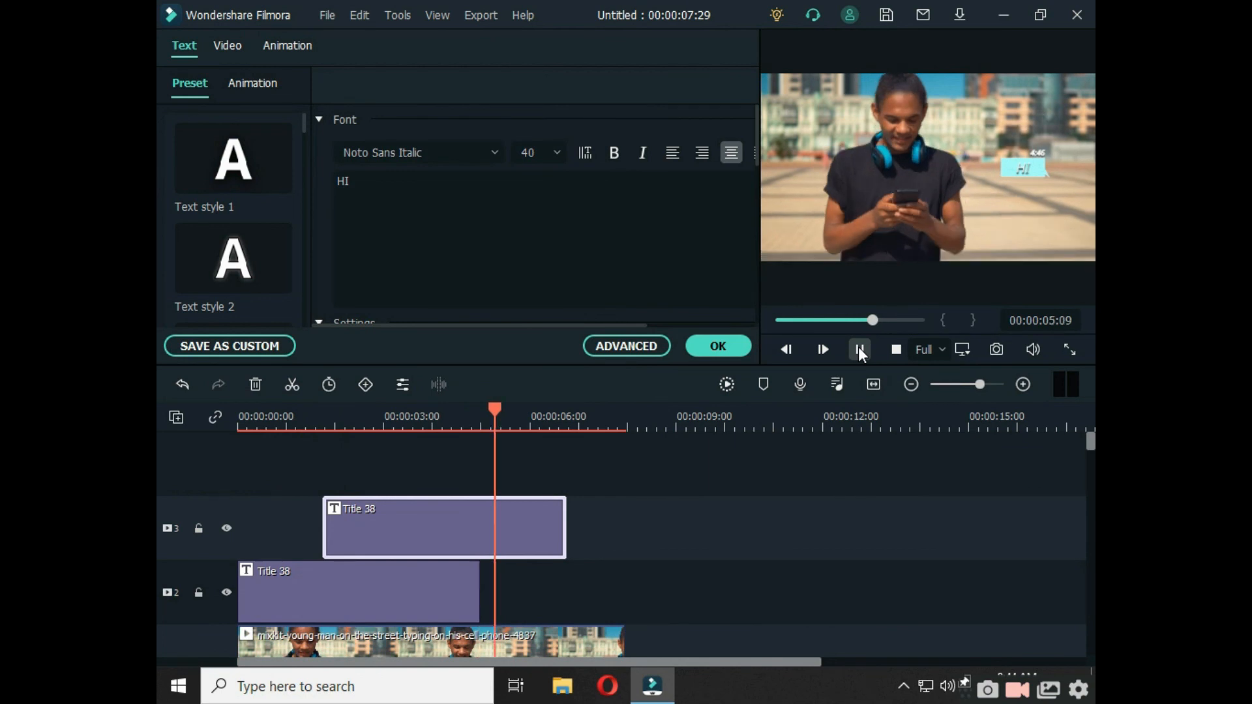
click(858, 349)
drag(441, 511, 519, 511)
drag(523, 413, 257, 413)
click(860, 349)
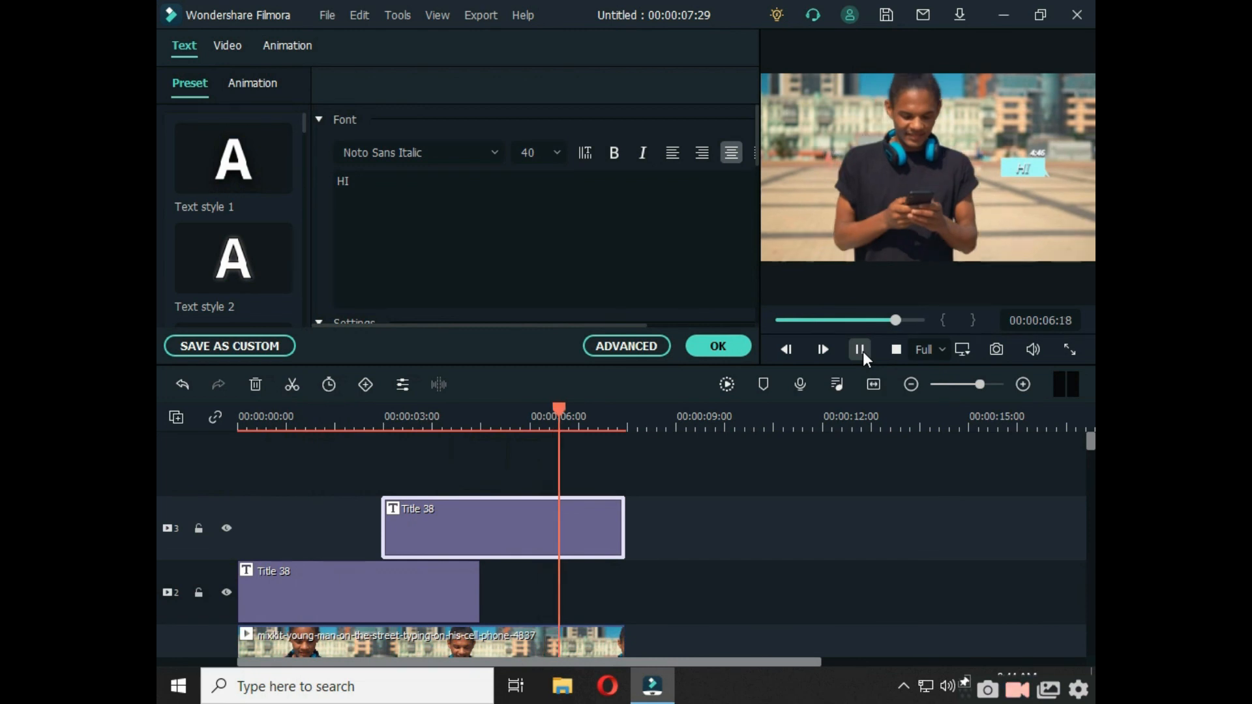
Close the title settings and look over the local MP4 export options without exporting.
click(717, 347)
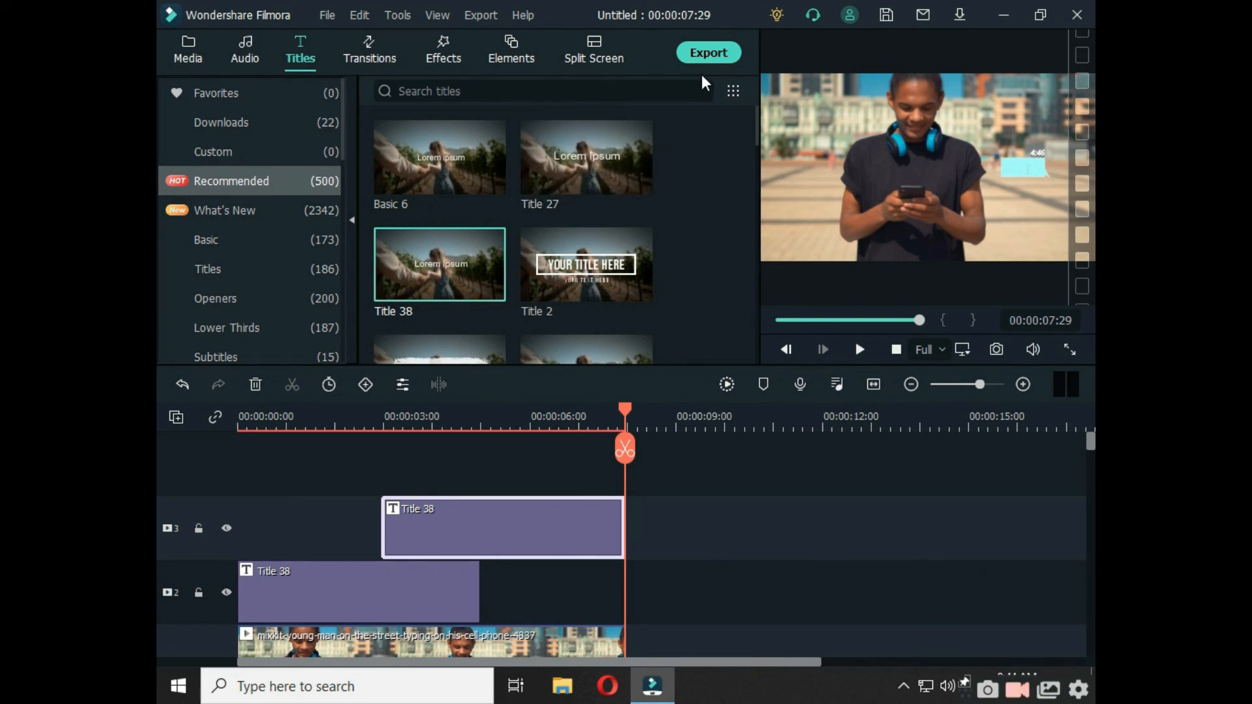
click(714, 55)
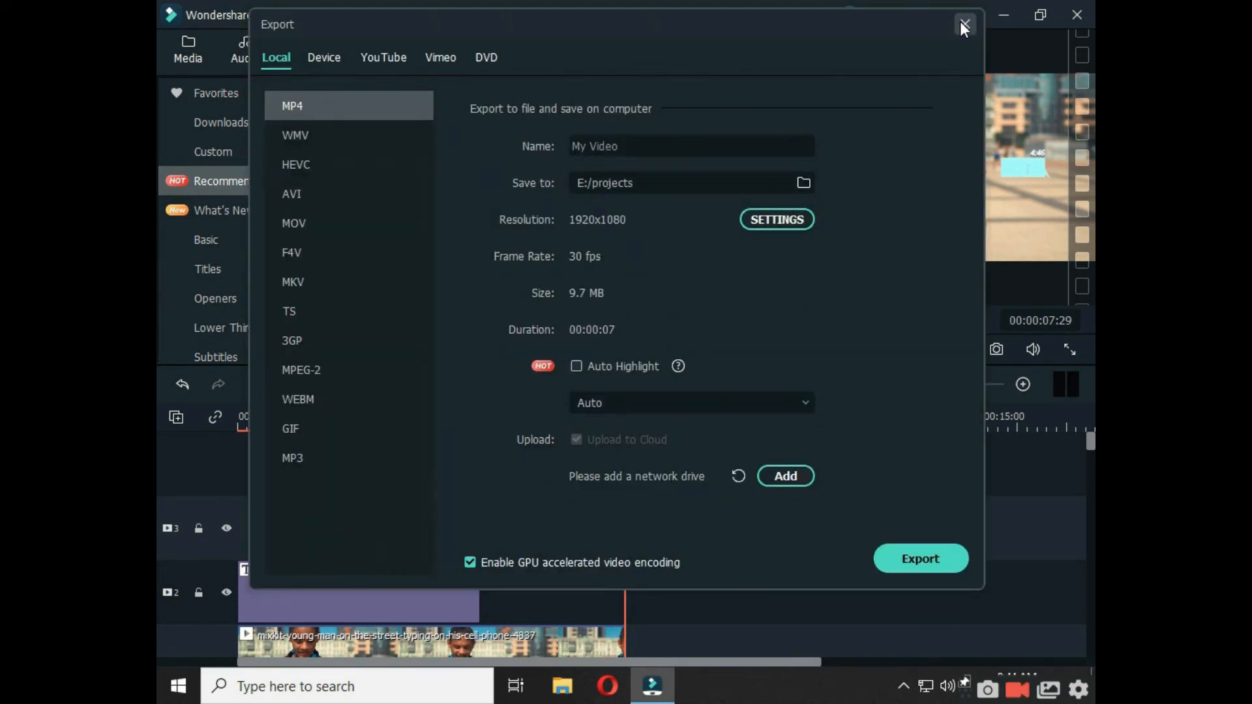
click(963, 24)
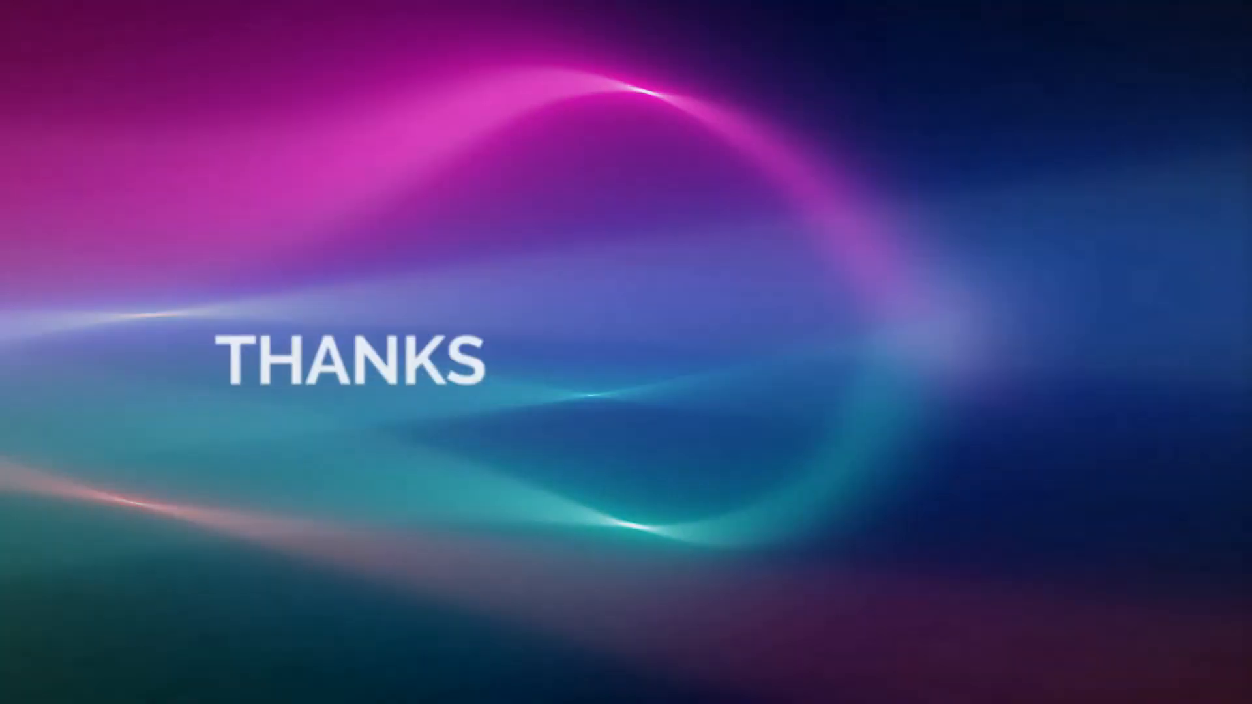